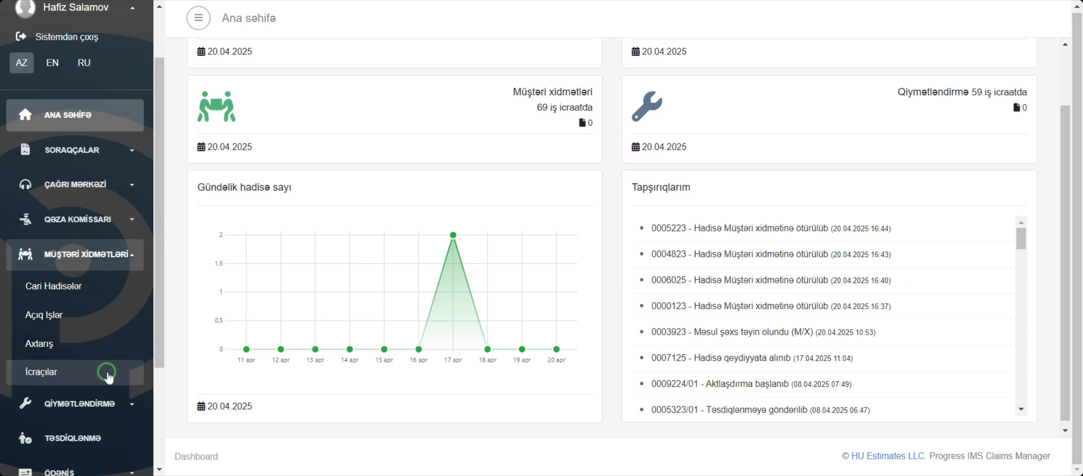
Open the İcraçılar list under Müştəri xidmətləri and check the executors' event and job counts
left_click(107, 377)
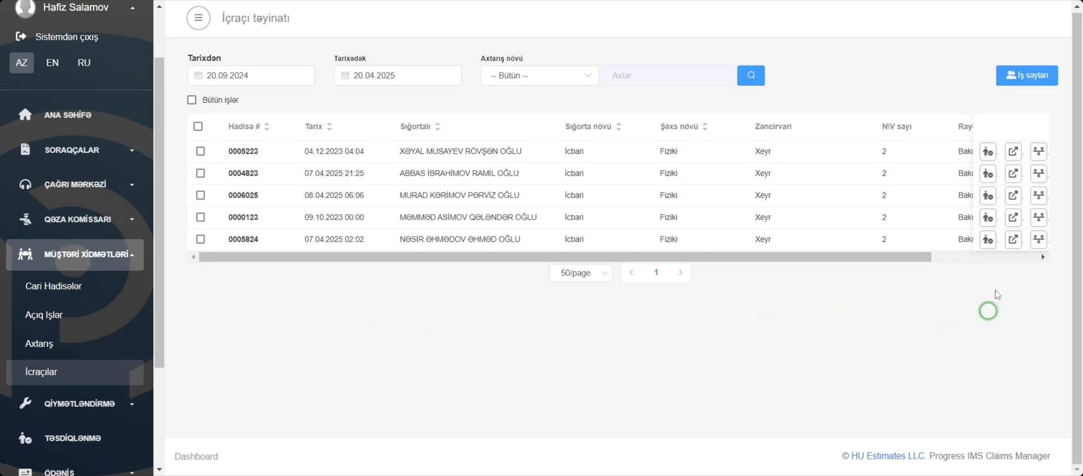
left_click(1022, 75)
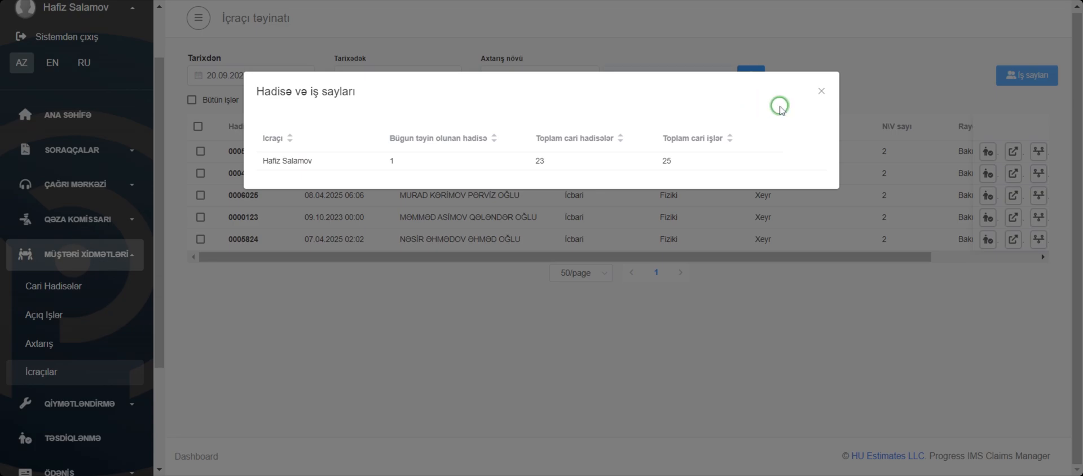
left_click(821, 92)
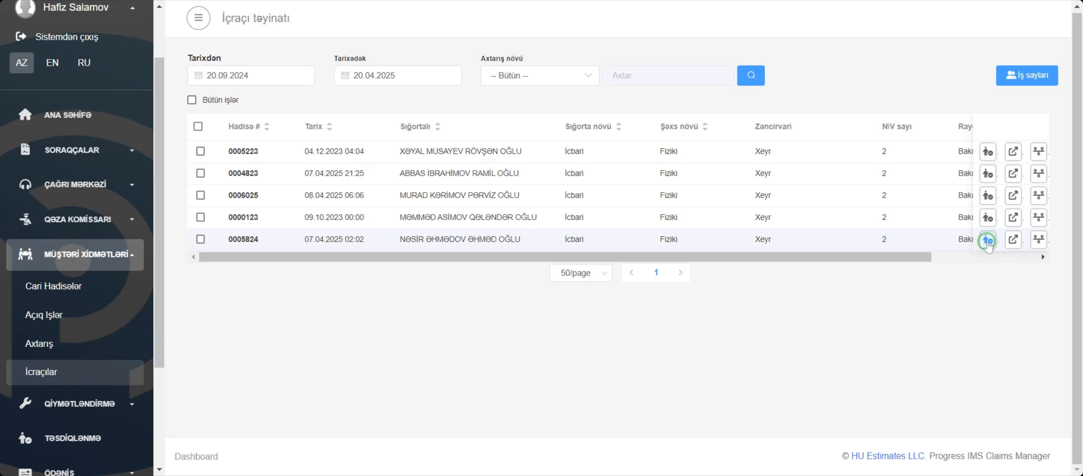
Assign the available executor as responsible person for the last event in the list and save the assignment
left_click(988, 241)
left_click(451, 218)
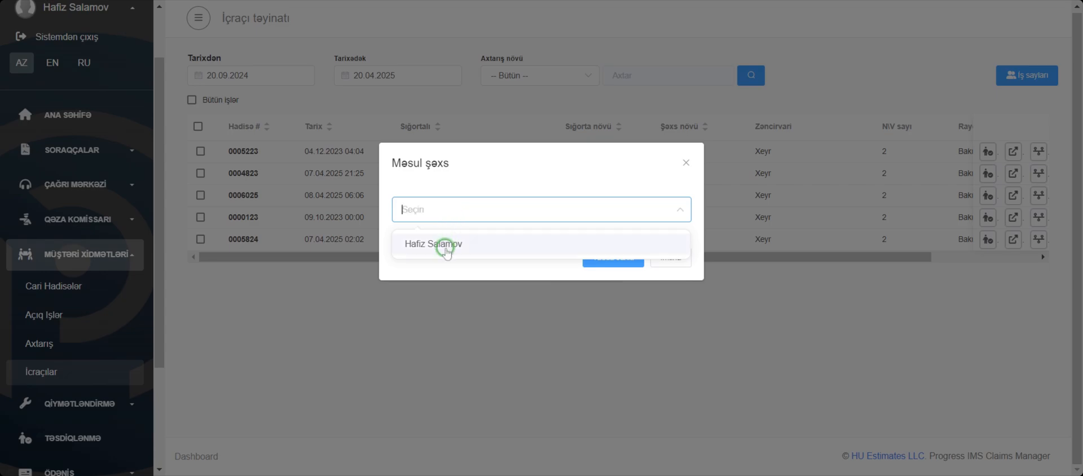
left_click(446, 246)
left_click(604, 269)
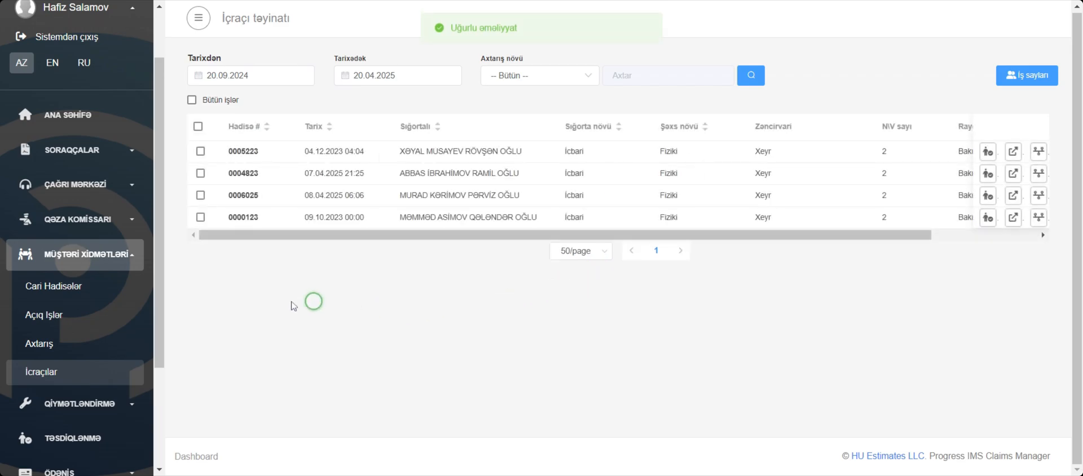
Open the assigned event from Cari Hadisələr and examine its jobs, call-centre and commissioner notes, photos and participants
left_click(90, 287)
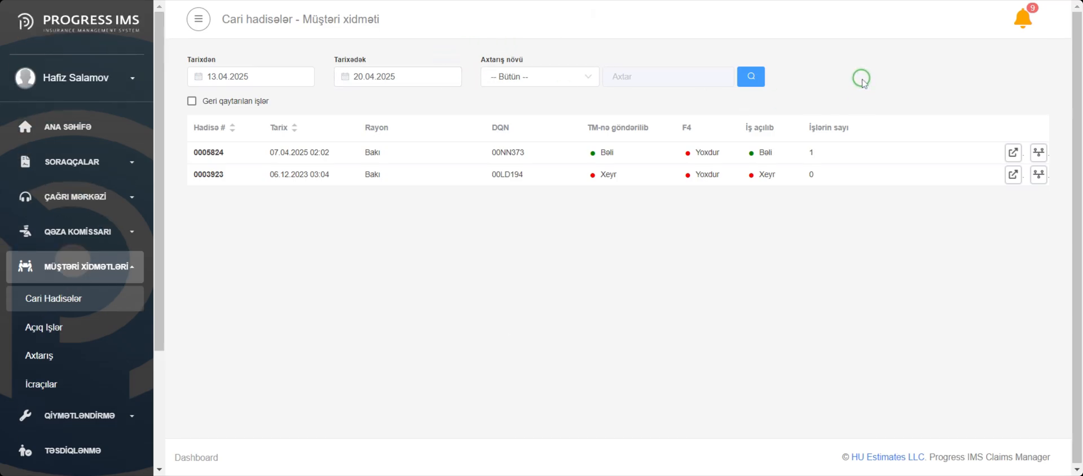
left_click(1013, 153)
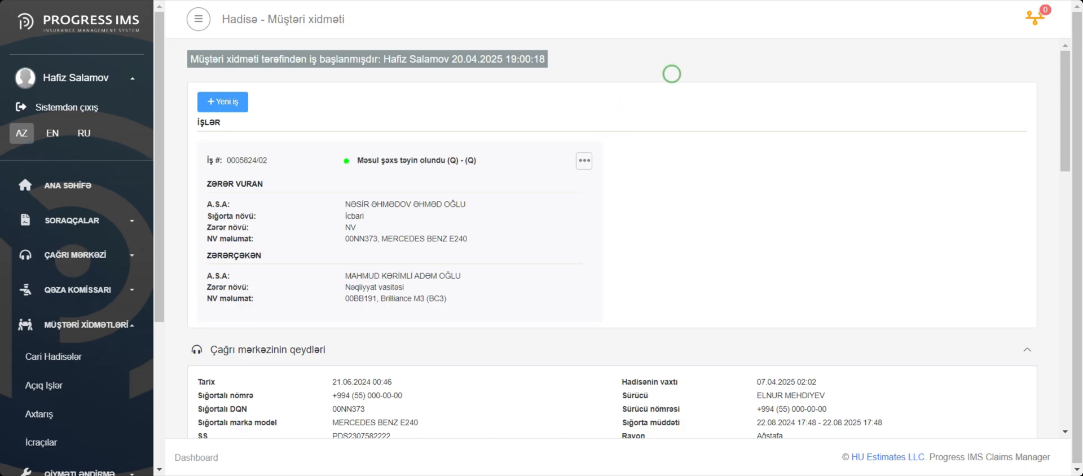
scroll(672, 74, "down", 5)
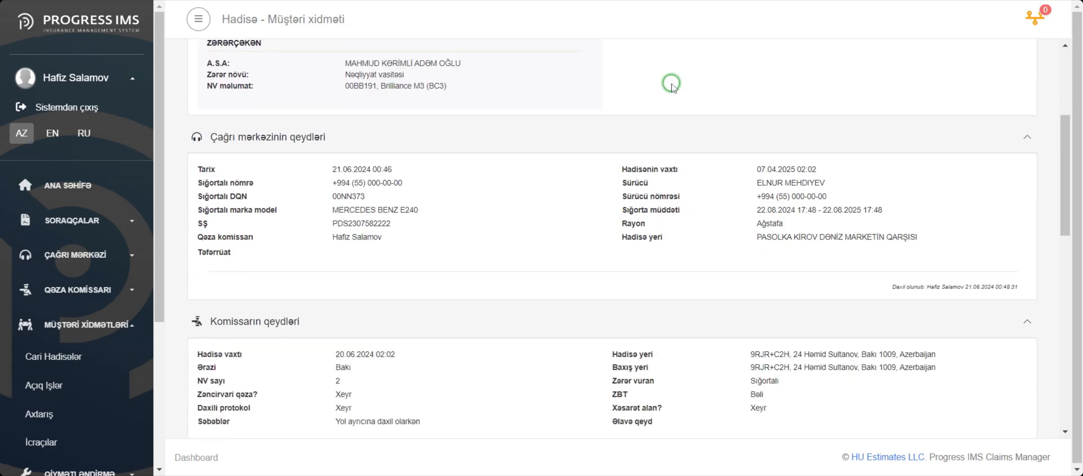
scroll(671, 84, "down", 2)
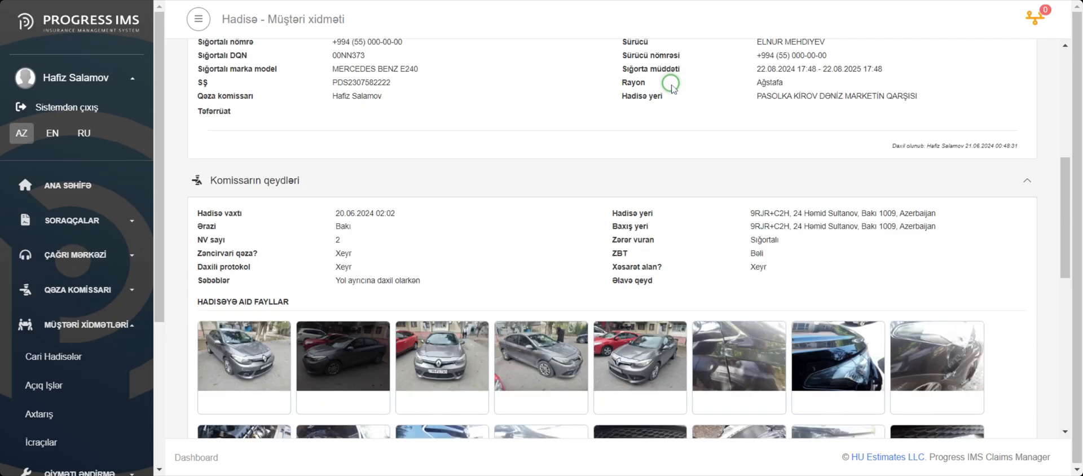
scroll(671, 85, "down", 8)
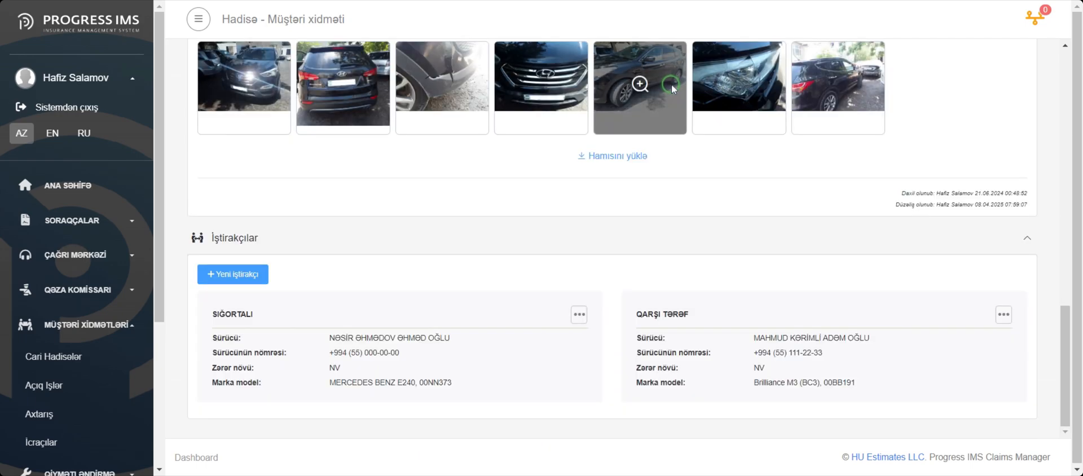
scroll(672, 82, "up", 15)
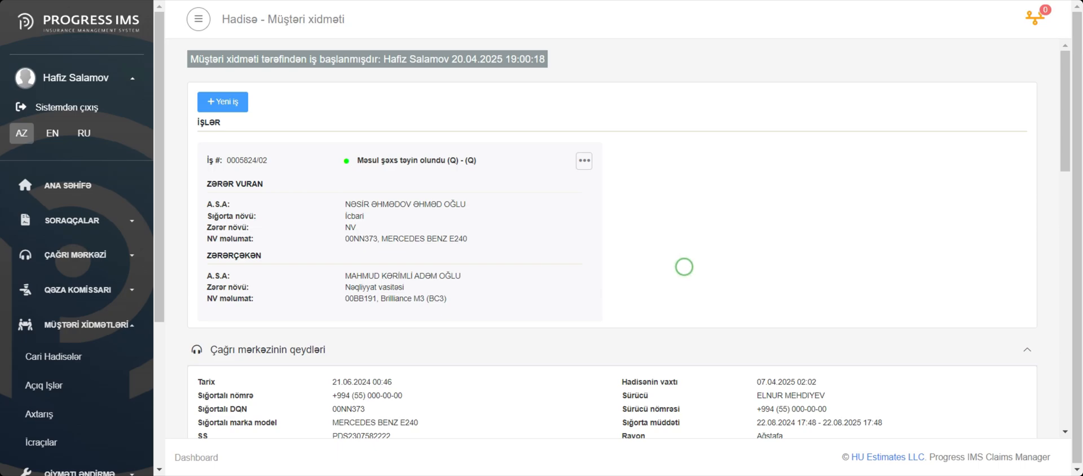
left_click(223, 101)
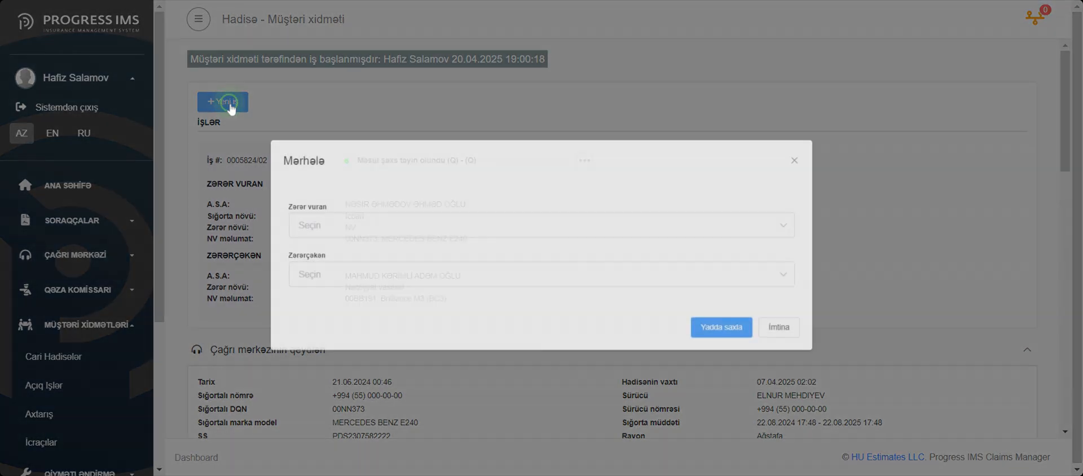
left_click(348, 227)
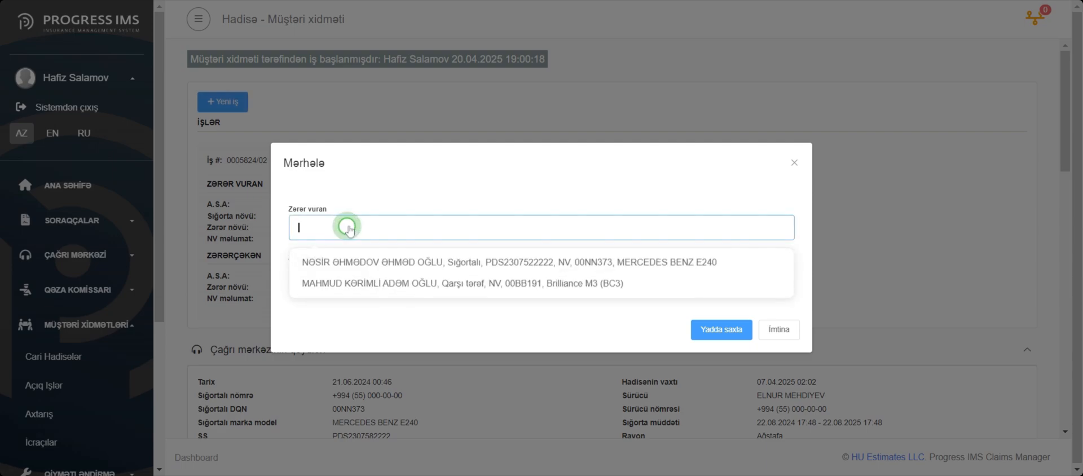
left_click(366, 199)
left_click(347, 277)
left_click(374, 194)
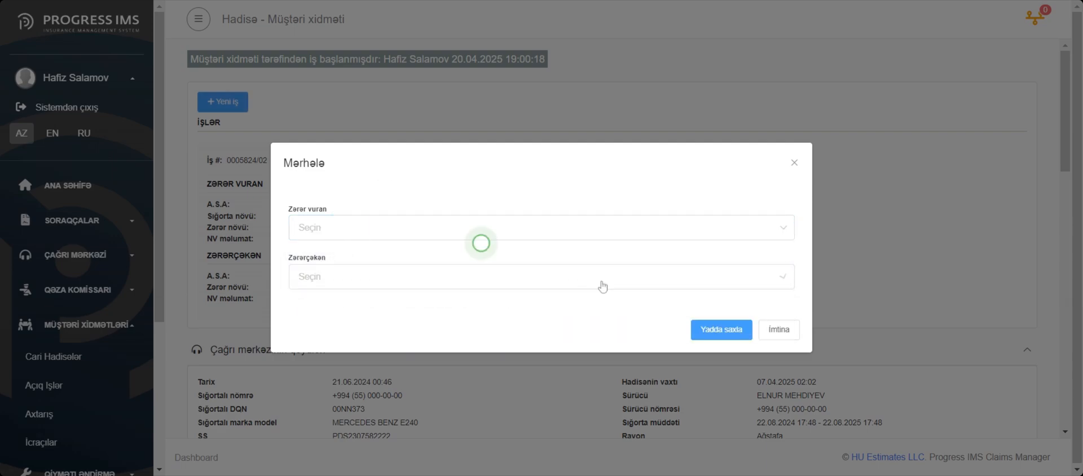
left_click(779, 329)
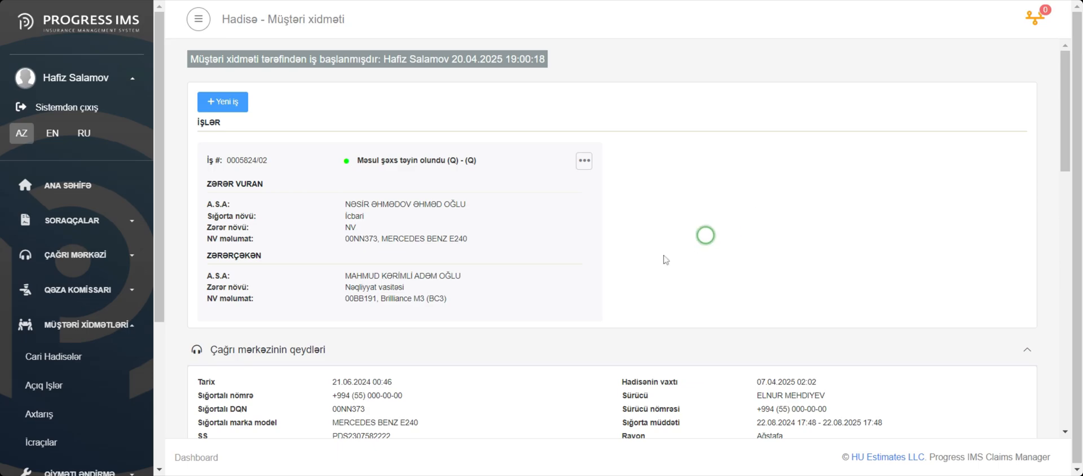
Open the last job in the Qiymətləndirmə Cari İşlər list, accept it and confirm the start of its valuation
left_click(92, 322)
scroll(96, 307, "down", 2)
left_click(104, 291)
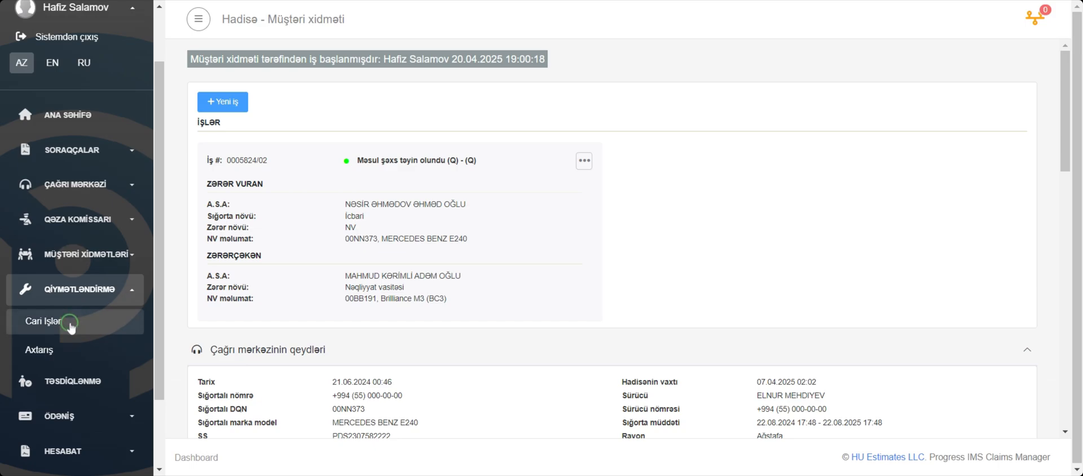
left_click(68, 352)
left_click(93, 325)
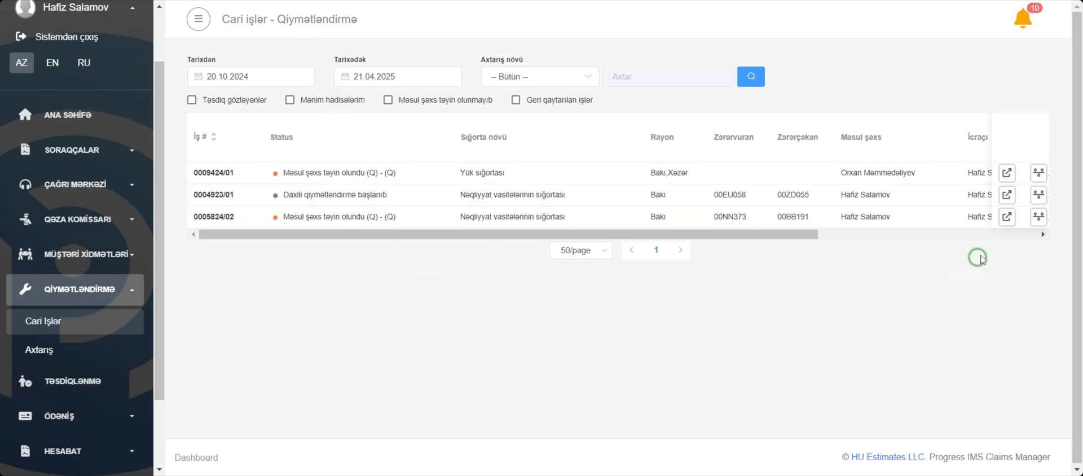
left_click(1007, 217)
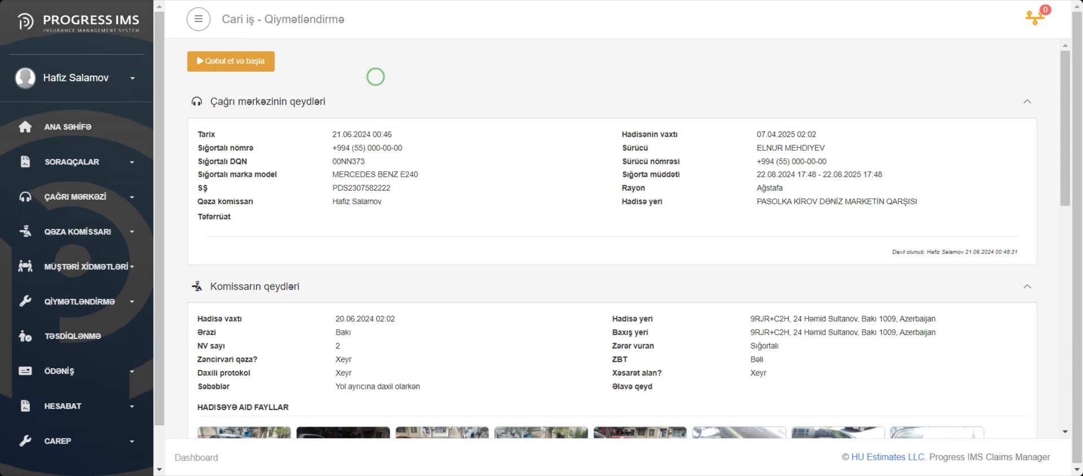
left_click(231, 61)
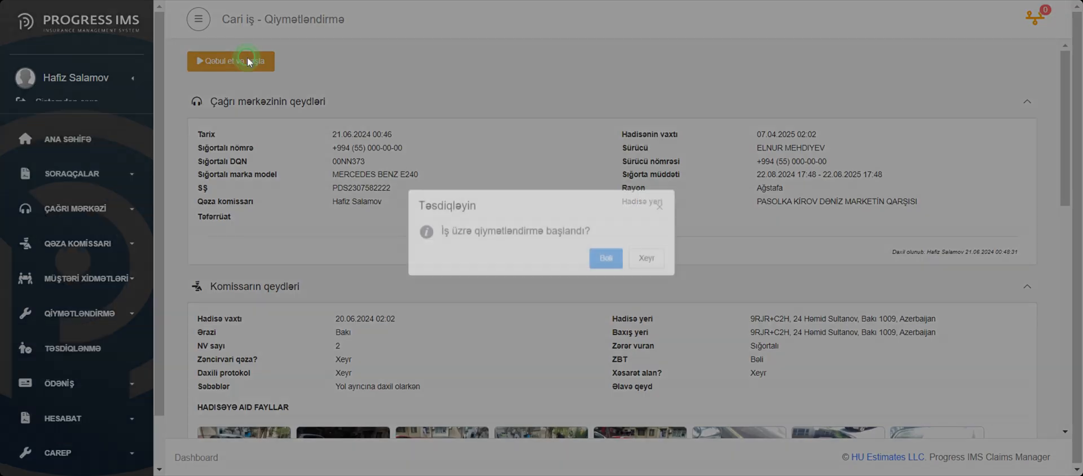
left_click(601, 260)
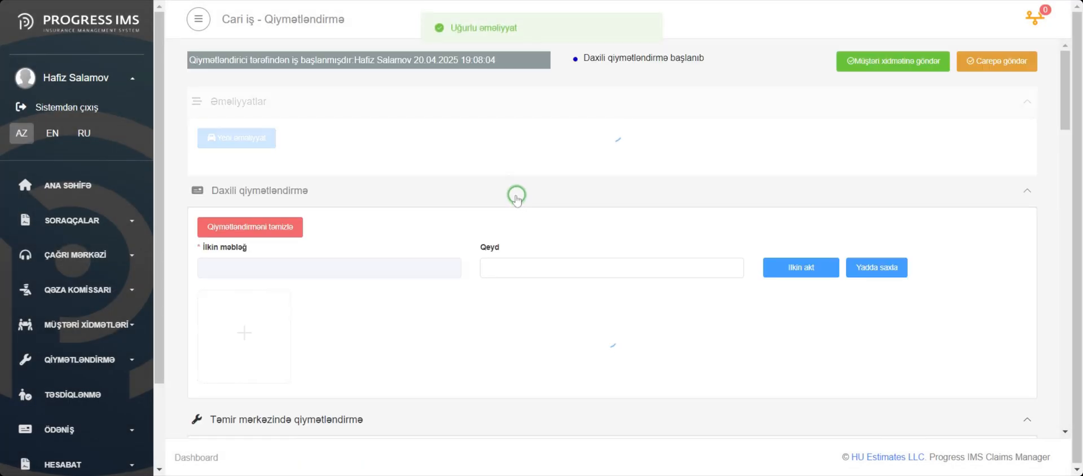
Collapse the Təmir mərkəzində qiymətləndirmə and Müstəqil ekspert qiymətləndirməsi sections, leaving Daxili qiymətləndirmə expanded
left_click(245, 192)
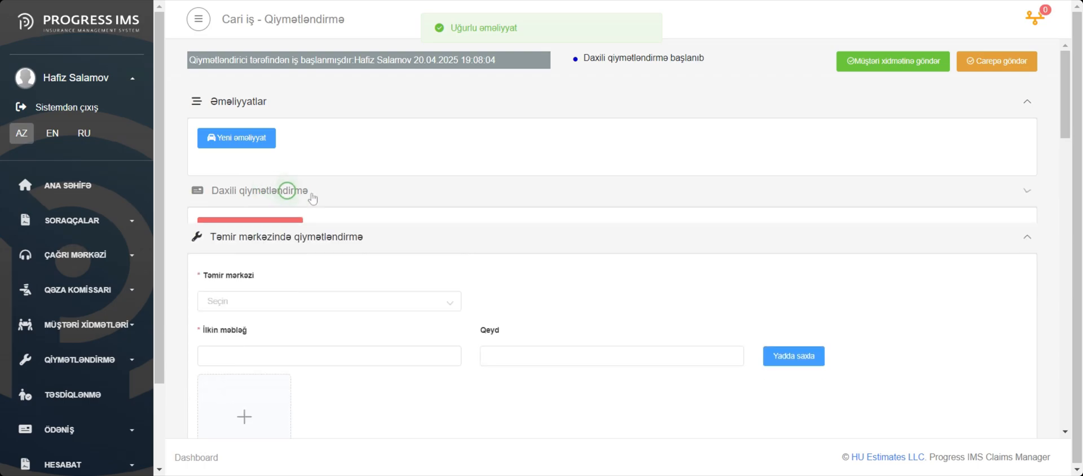
left_click(419, 231)
left_click(387, 255)
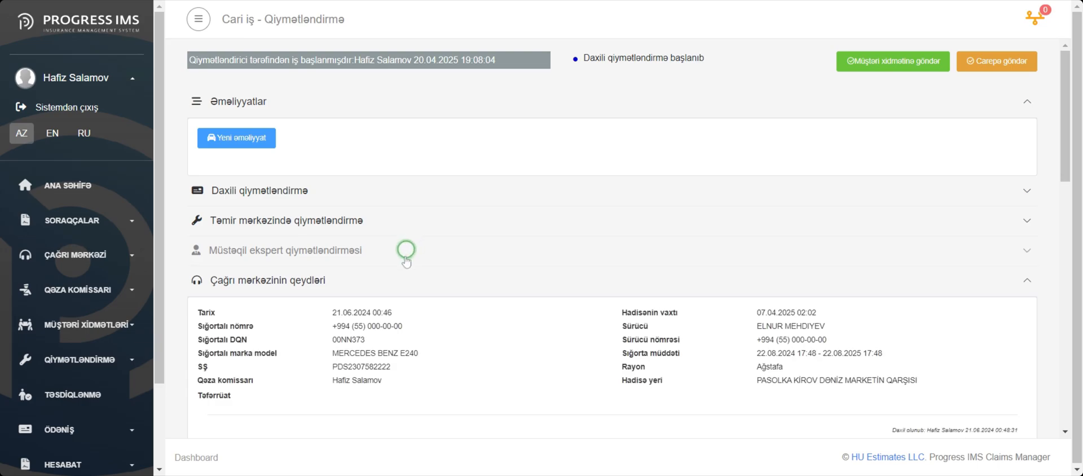
left_click(335, 192)
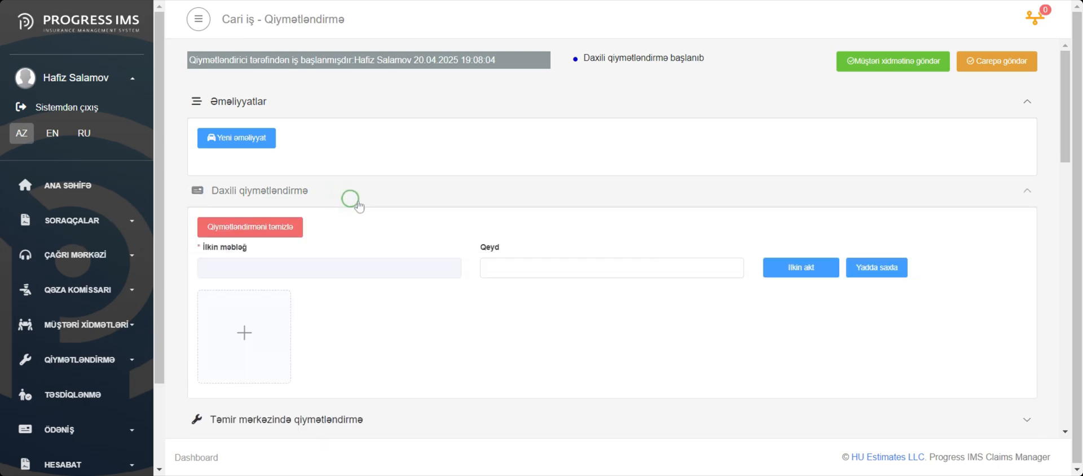
Add a Çilingər işi labour entry with an amount of 200 to the initial damage act of the internal valuation
scroll(373, 204, "down", 1)
left_click(788, 200)
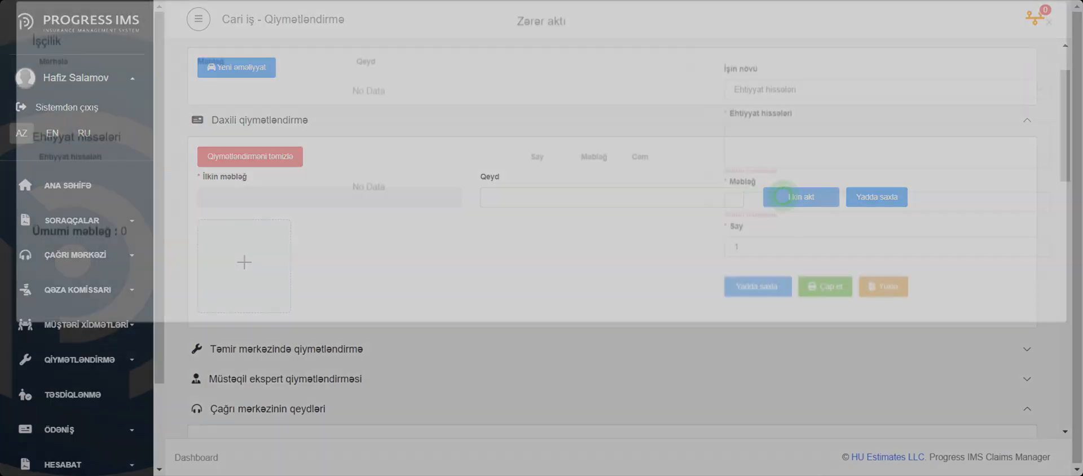
left_click(770, 97)
left_click(771, 130)
left_click(769, 141)
left_click(759, 169)
left_click(762, 189)
type("200")
left_click(762, 286)
Add the spare parts Ön şüşə for 150 and Sol təkər for 200, one of each, and close the damage act
left_click(770, 98)
left_click(767, 147)
left_click(756, 156)
type("Ön şüşə")
left_click(767, 208)
type("150")
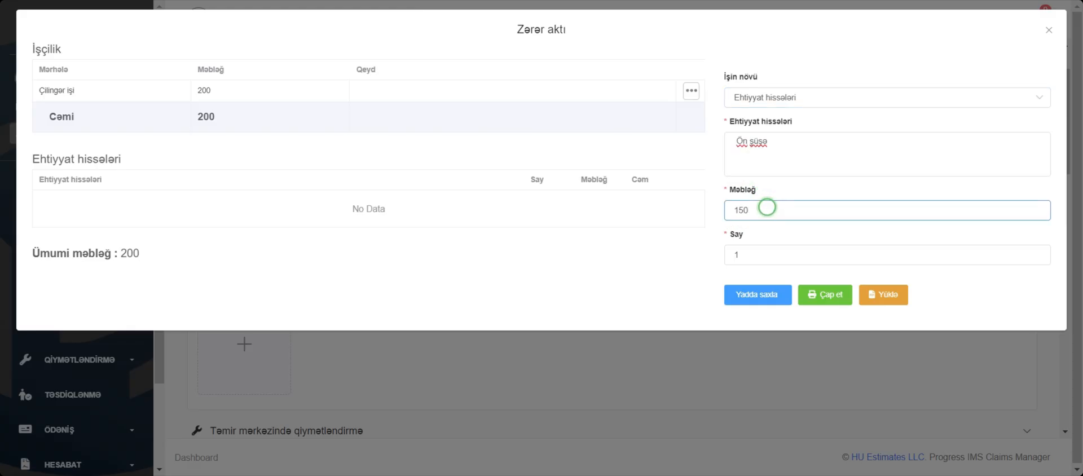
left_click(761, 296)
left_click(1049, 31)
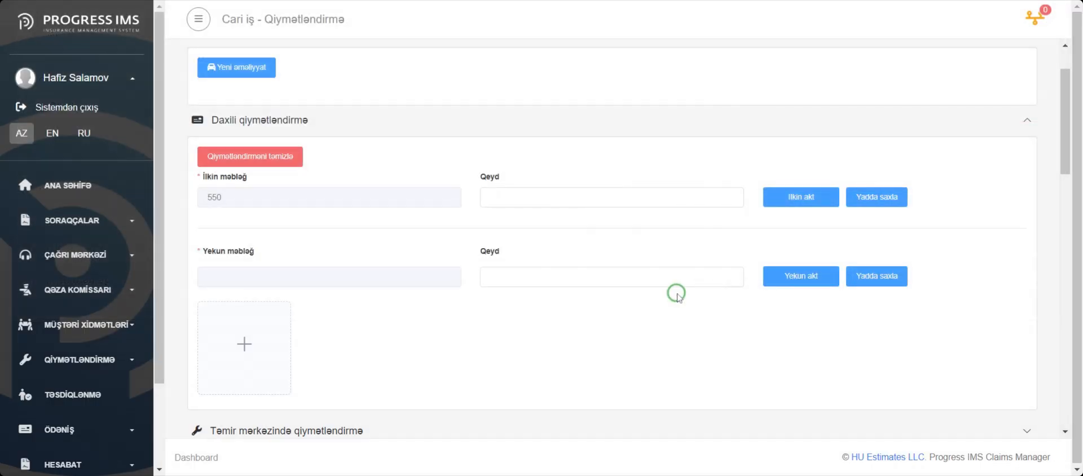
Register a new operation with status Məbləğ ilə razılaşdırıldı and an agreed amount of 550
left_click(242, 68)
left_click(455, 104)
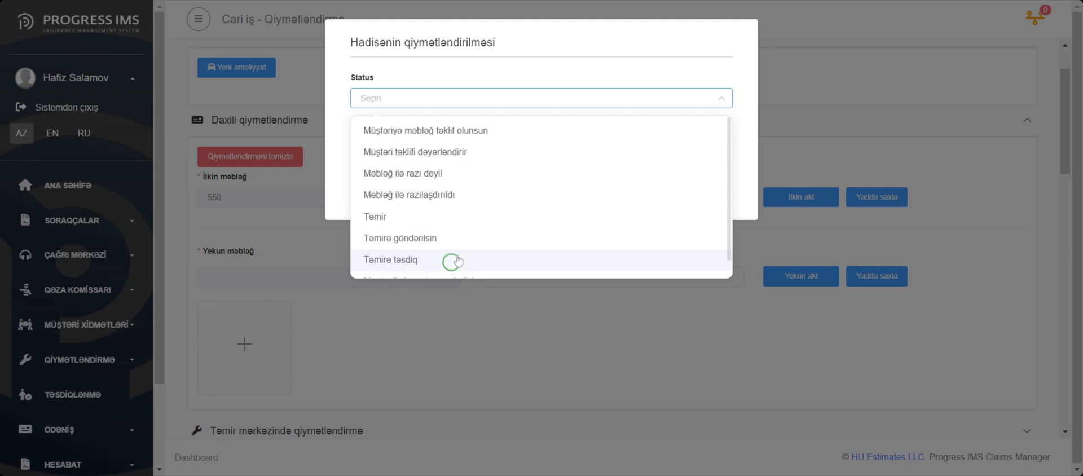
left_click(477, 199)
left_click(439, 136)
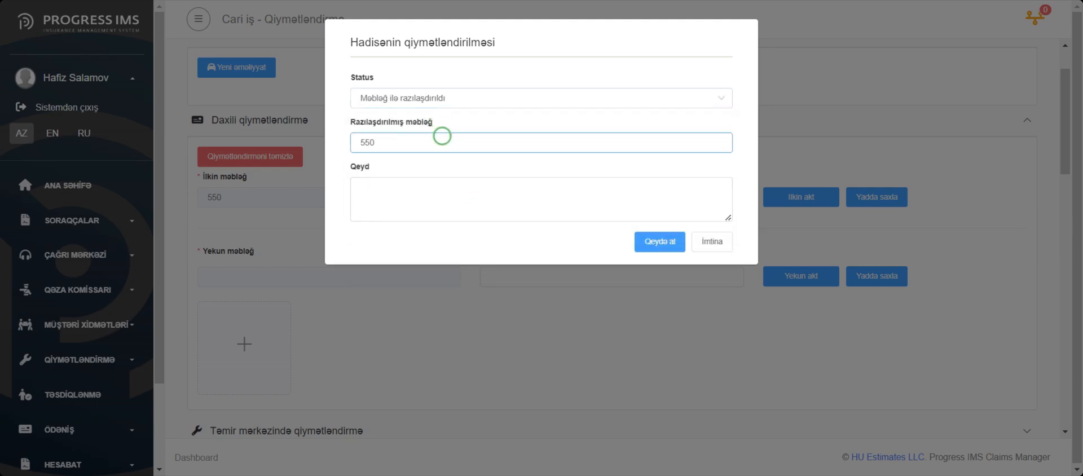
left_click(661, 242)
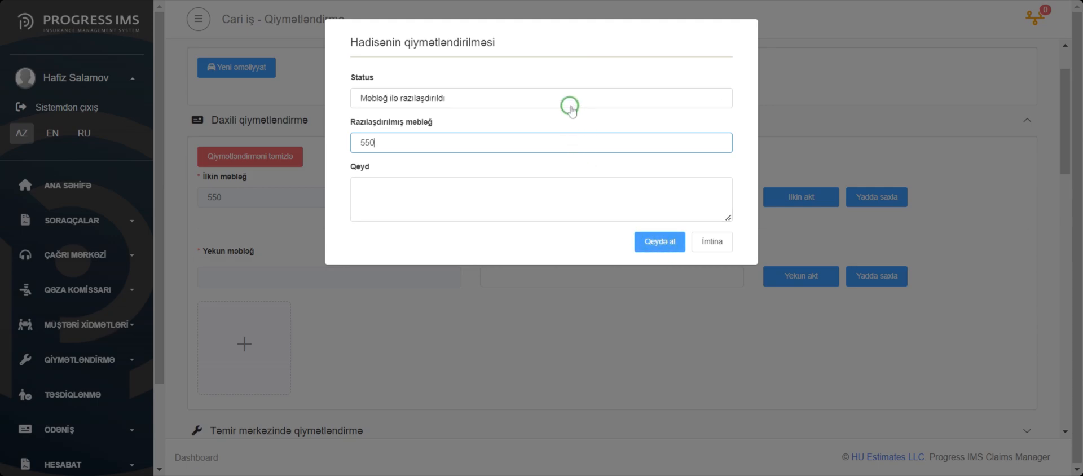
left_click(650, 244)
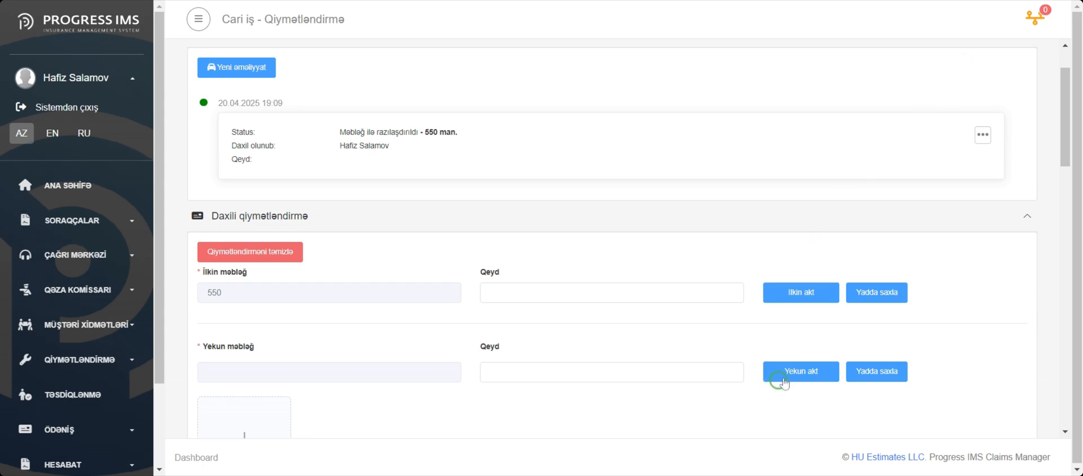
Save the initial valuation, open and close the final damage act, and save the final valuation
left_click(877, 292)
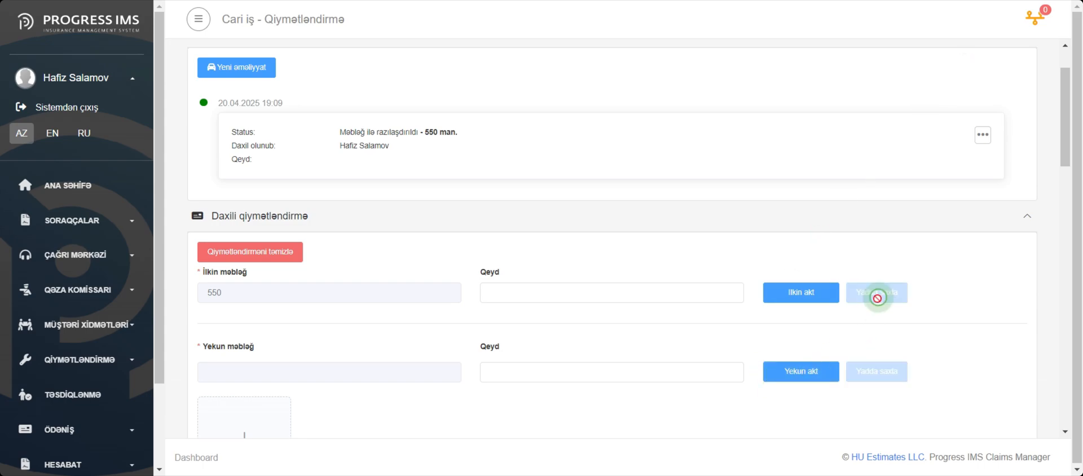
left_click(798, 378)
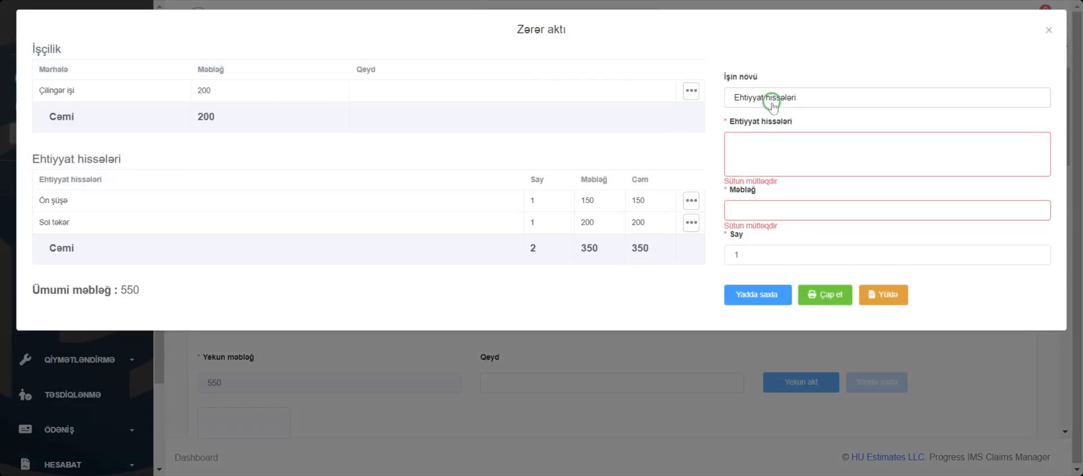
left_click(1048, 29)
left_click(876, 382)
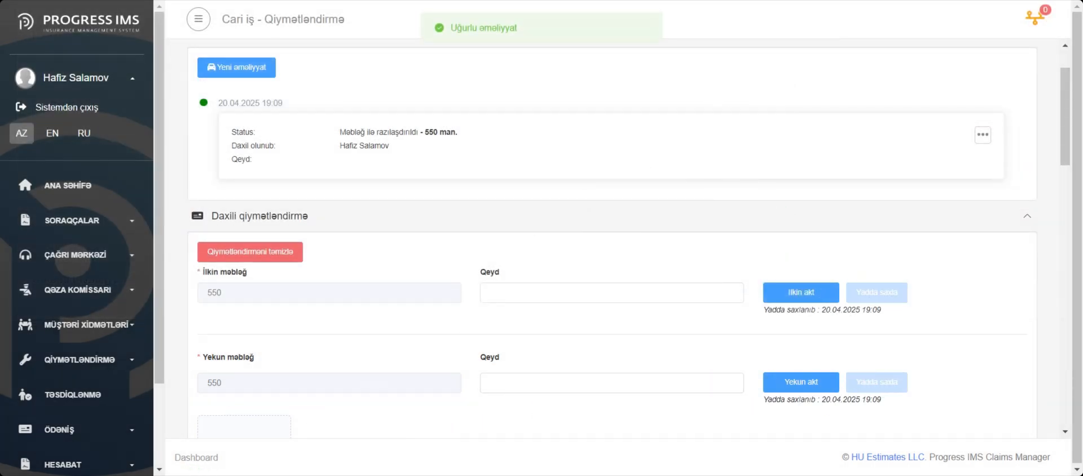
Register a new operation with the status Təmirə göndərilsin
left_click(241, 67)
left_click(387, 94)
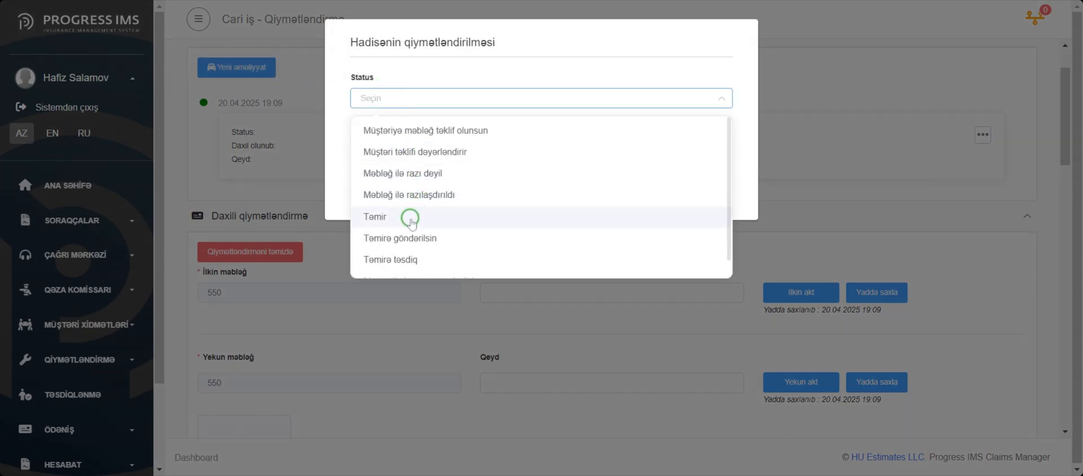
left_click(410, 234)
left_click(658, 192)
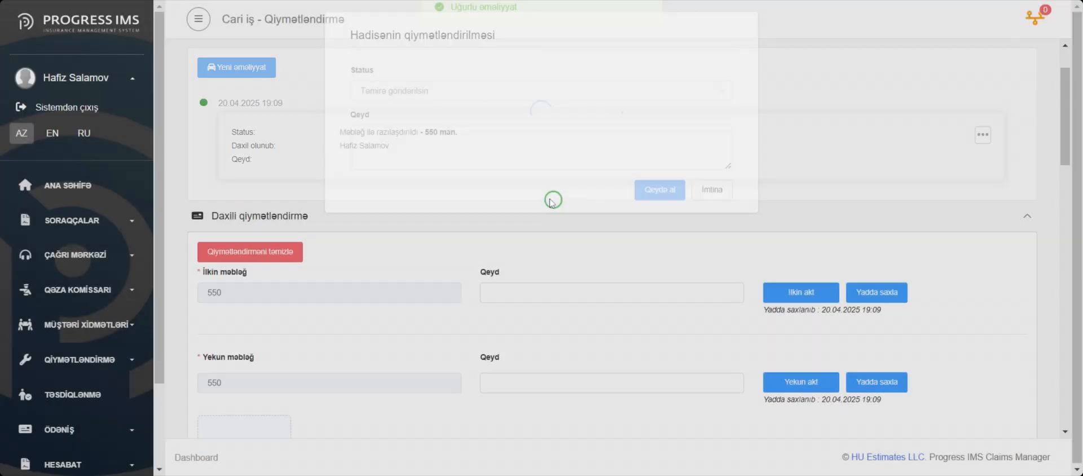
Choose Toyota Abşeron Center as the repair centre, save its initial amount of 450 and attach the İlkin akt file
left_click(394, 265)
left_click(370, 302)
left_click(322, 321)
type("450")
left_click(790, 319)
left_click(510, 293)
left_click(259, 240)
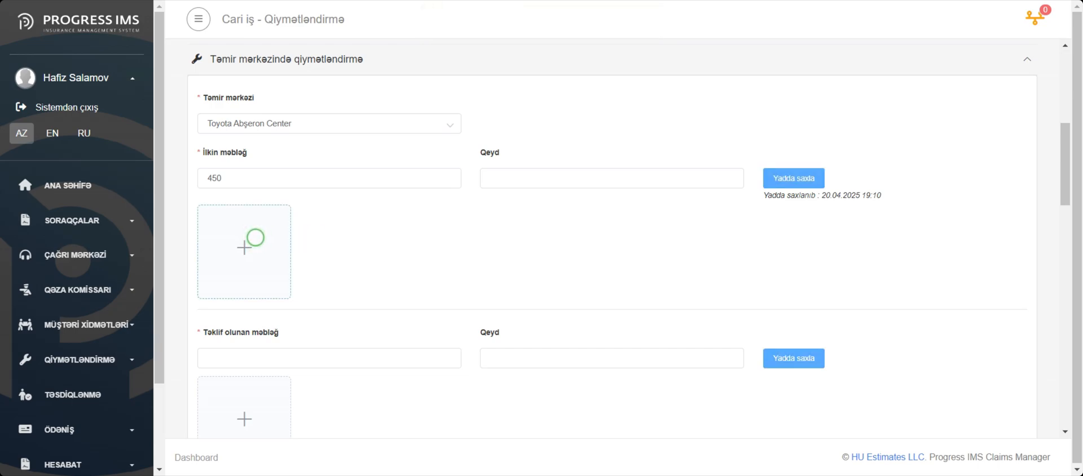
Enter 400 as the repair centre's proposed amount and save it
scroll(511, 248, "down", 1)
scroll(511, 248, "down", 1)
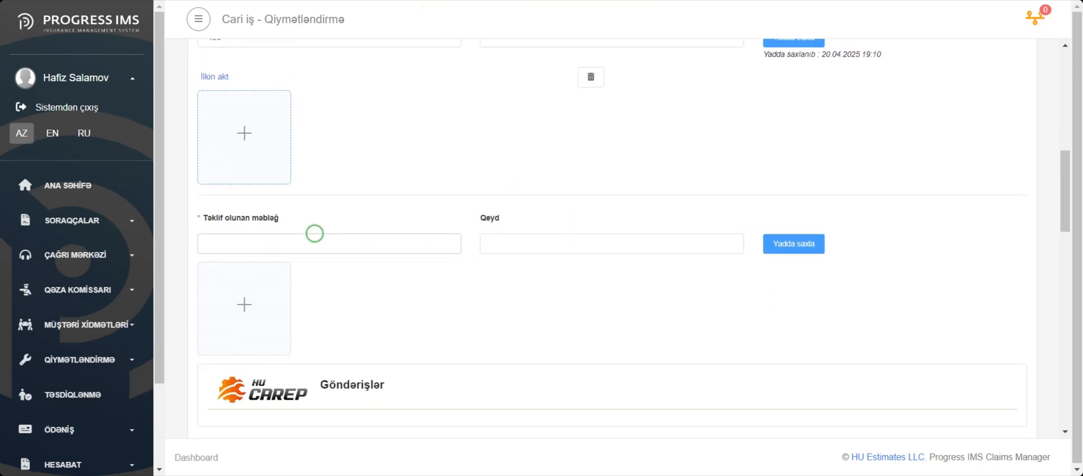
left_click(282, 245)
type("400")
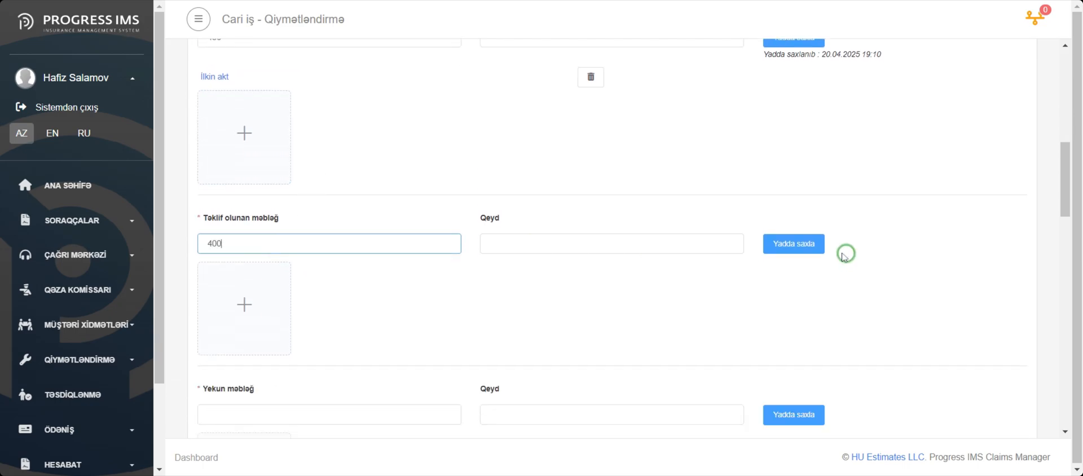
left_click(801, 245)
Save the repair centre's final amount as 420 and attach the Yekun akt file below it
scroll(628, 279, "down", 2)
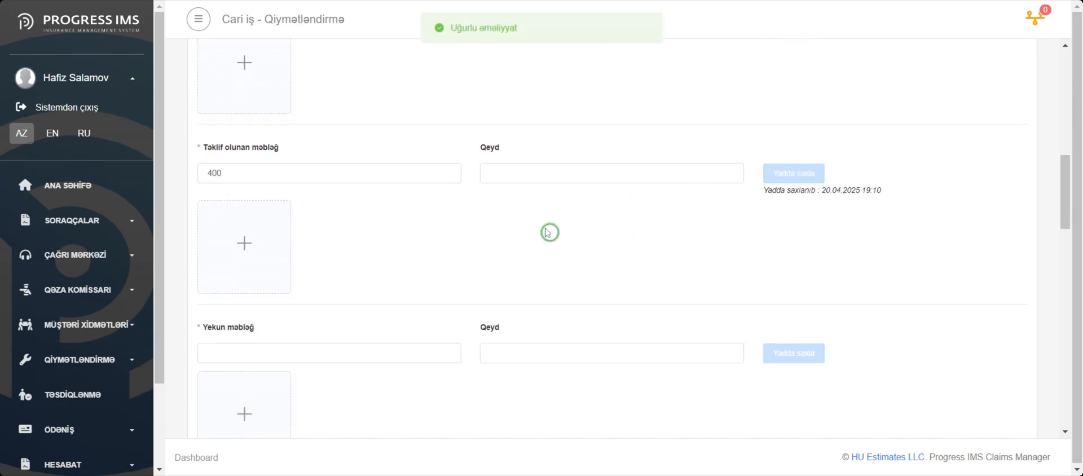
left_click(309, 281)
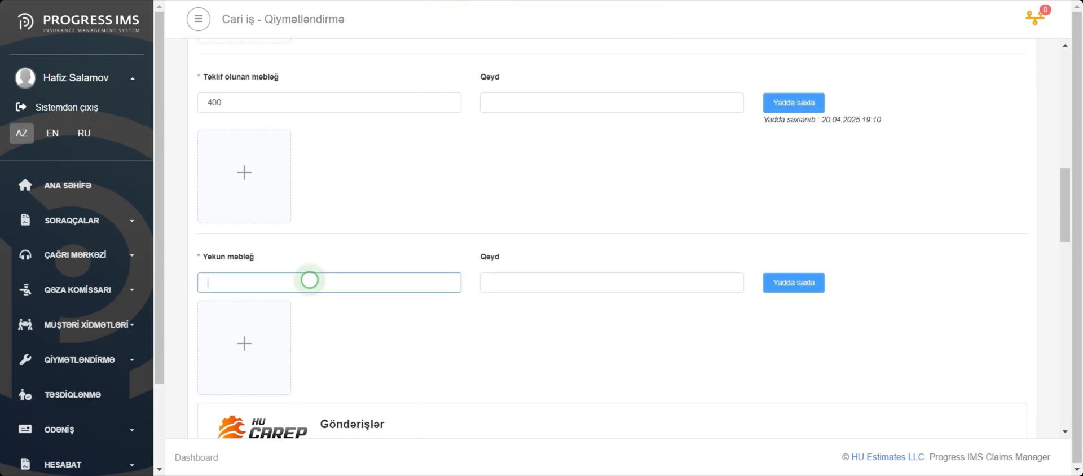
type("420")
left_click(787, 282)
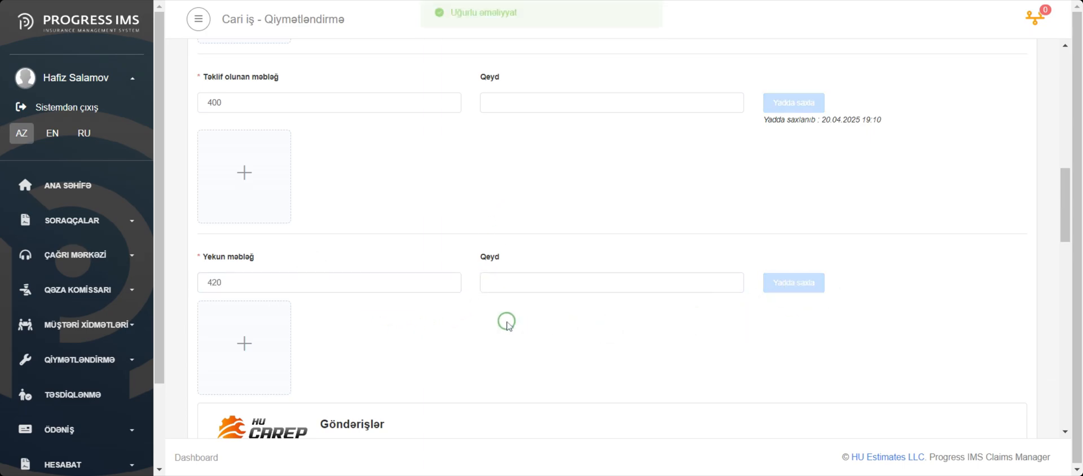
left_click(236, 355)
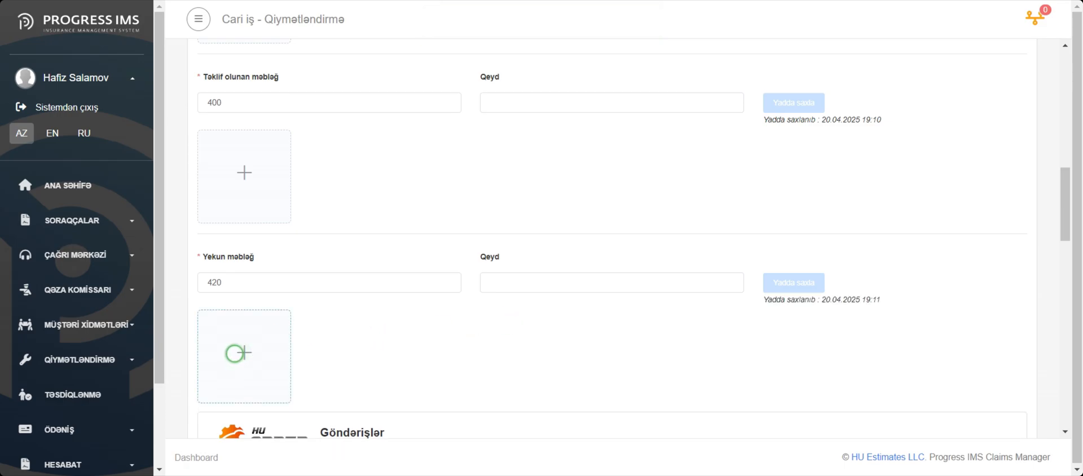
Send the case to Carep with Test Motor Service as the recipient
scroll(614, 342, "up", 11)
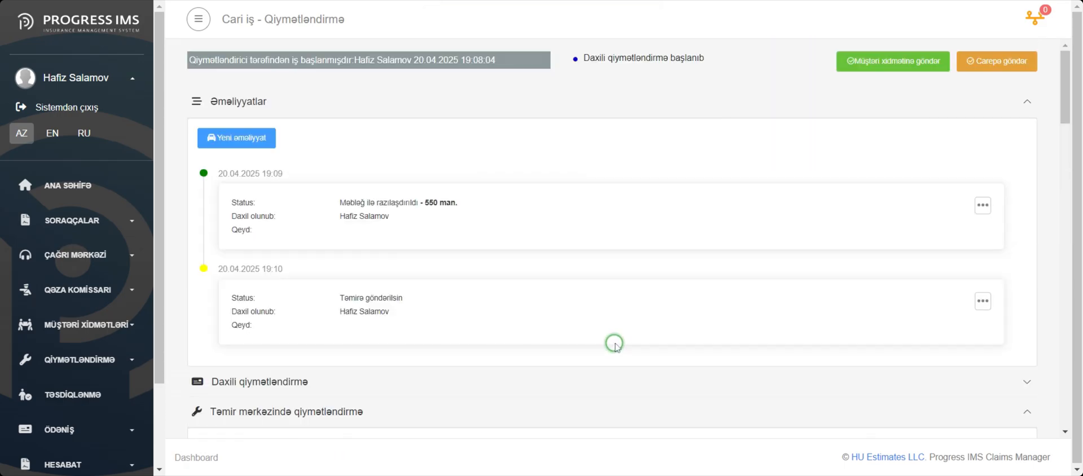
left_click(1003, 63)
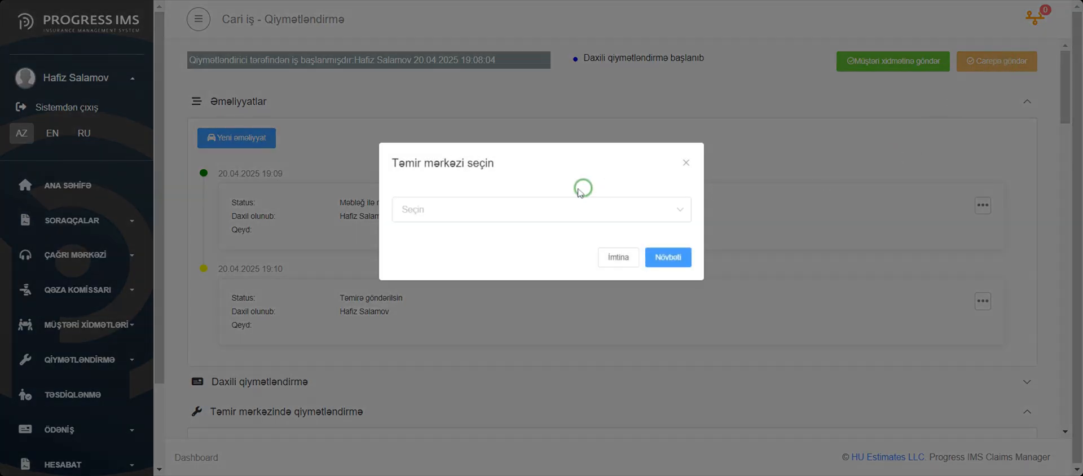
left_click(552, 206)
left_click(515, 243)
left_click(668, 257)
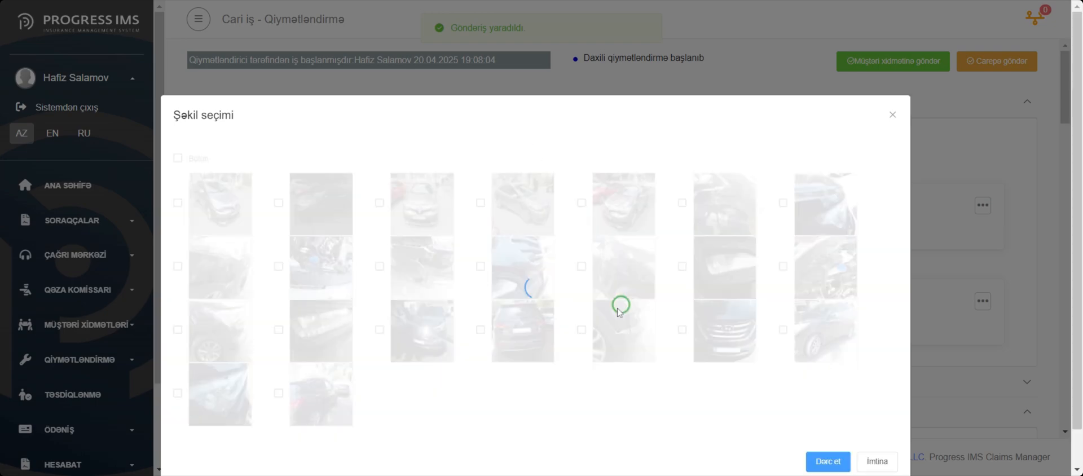
Select the first two vehicle photos for the Carep shipment and publish them
left_click(177, 202)
left_click(278, 203)
scroll(448, 313, "down", 1)
left_click(708, 375)
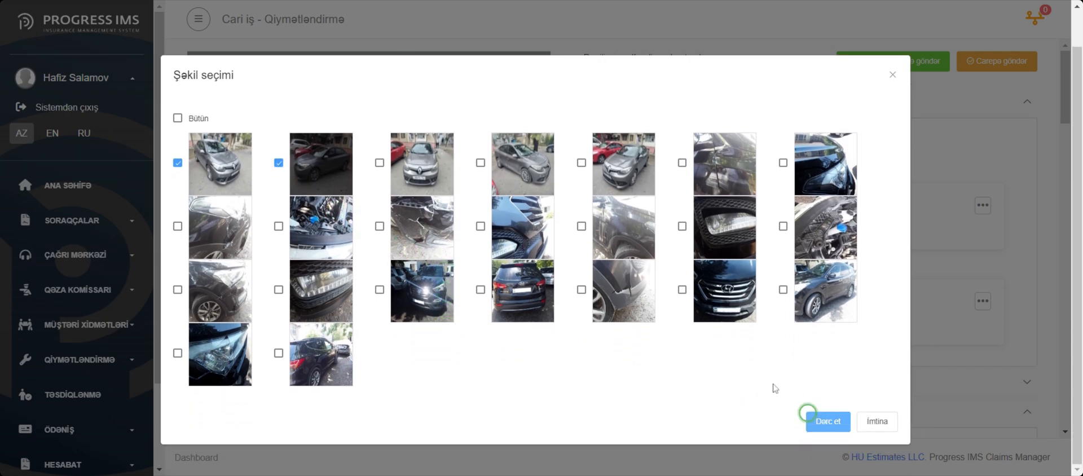
left_click(827, 421)
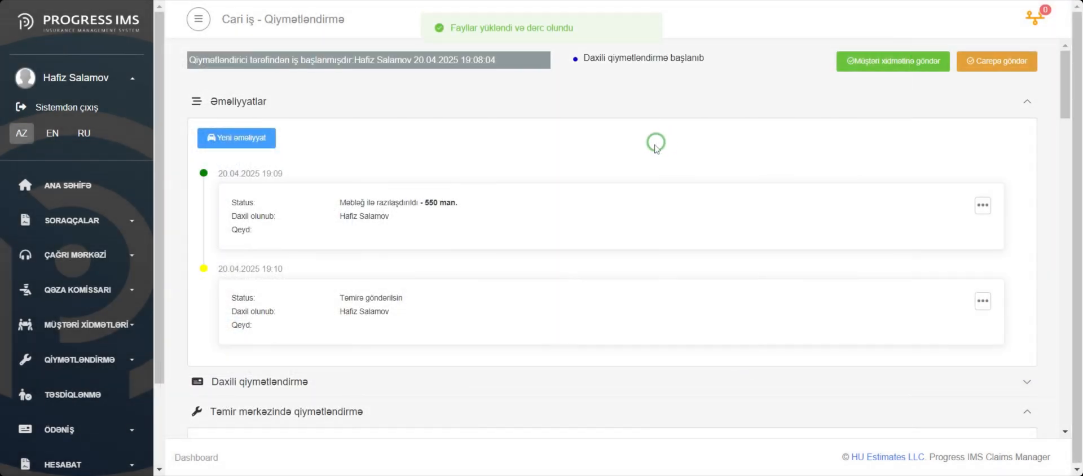
Review the Carep shipment and the independent expert valuation section, including its list of experts, and collapse that section
scroll(637, 141, "down", 6)
scroll(637, 142, "down", 10)
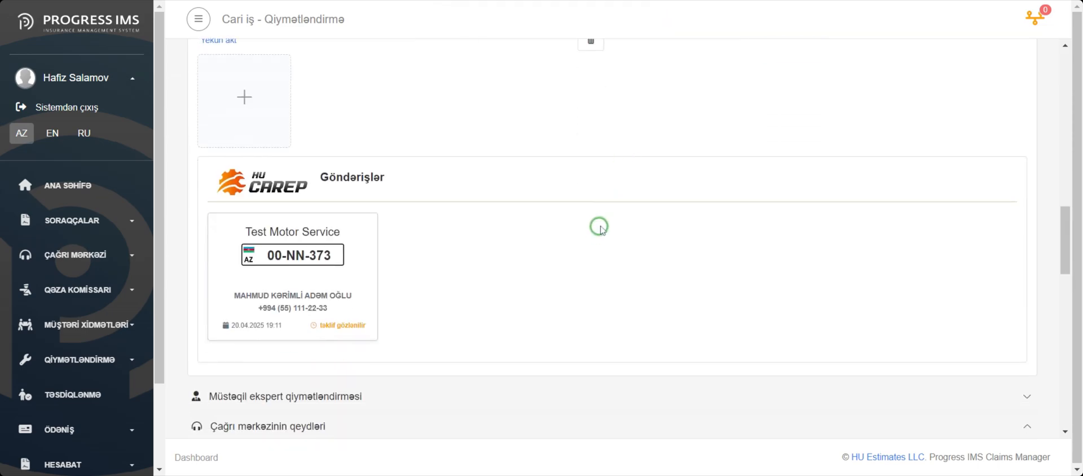
scroll(600, 232, "down", 3)
left_click(353, 257)
scroll(350, 252, "down", 3)
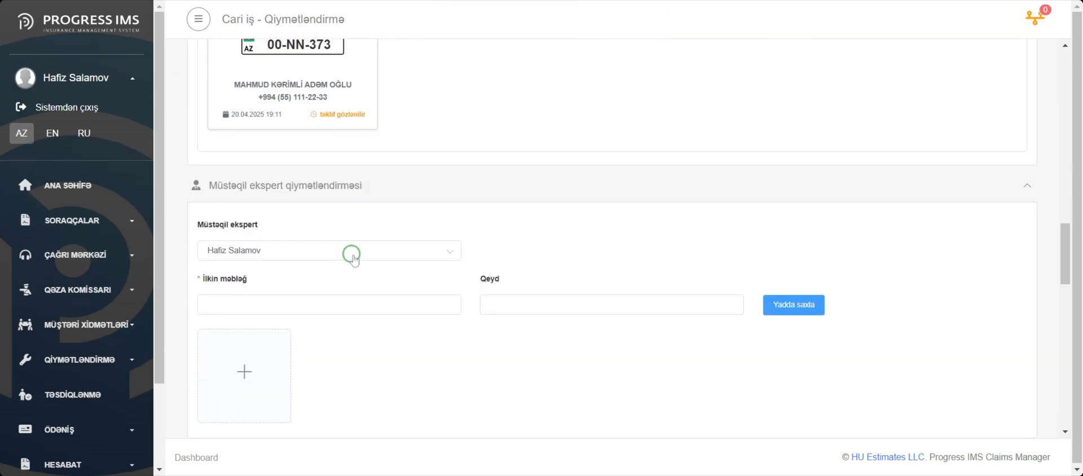
left_click(319, 179)
left_click(508, 165)
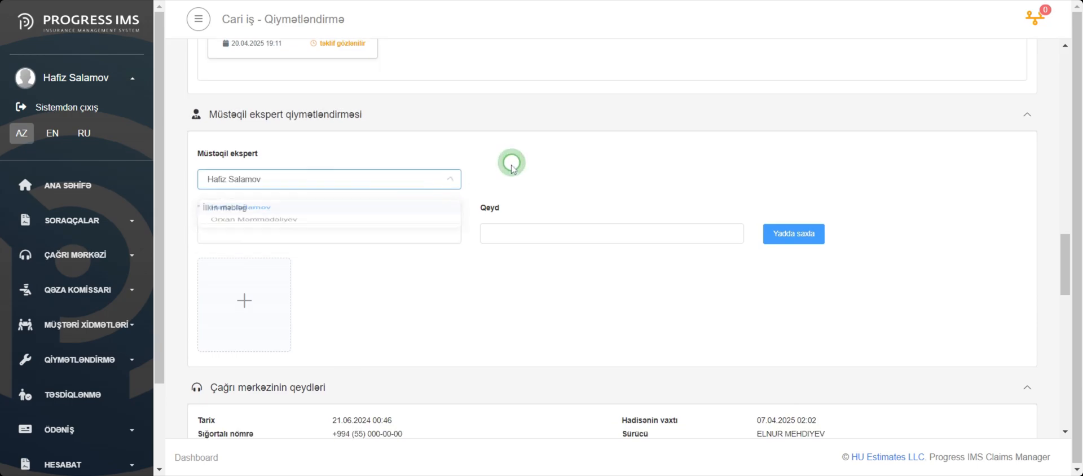
left_click(352, 120)
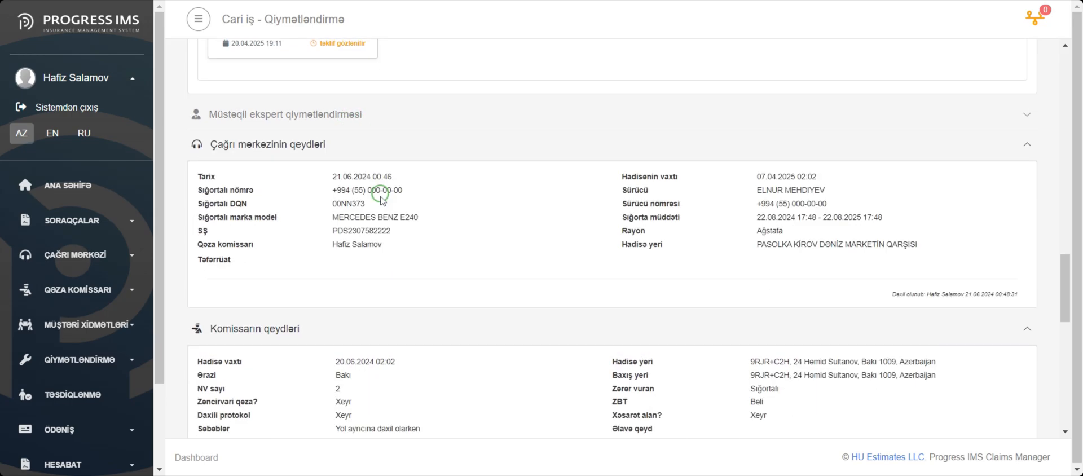
Register a new operation with the status Təmirə təsdiq and send the case to customer services
scroll(380, 204, "up", 15)
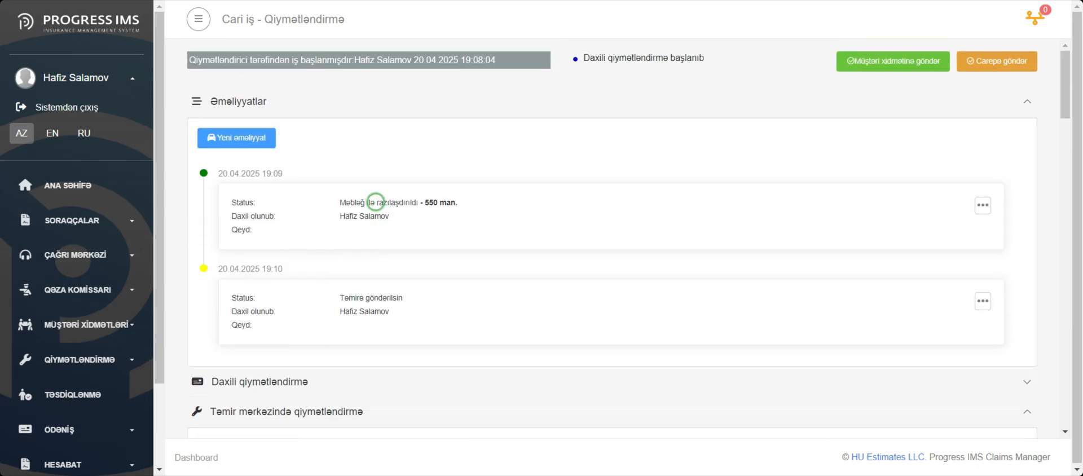
left_click(237, 137)
left_click(404, 98)
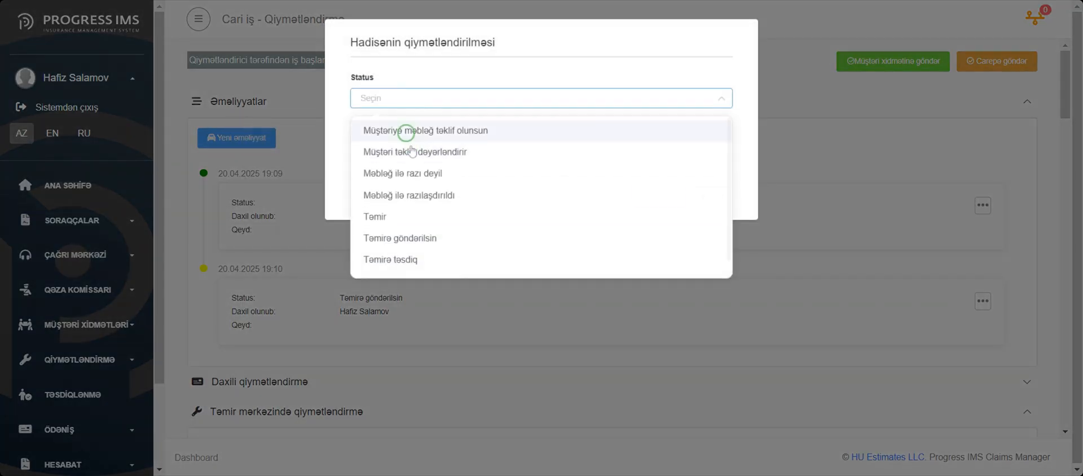
left_click(395, 259)
left_click(658, 198)
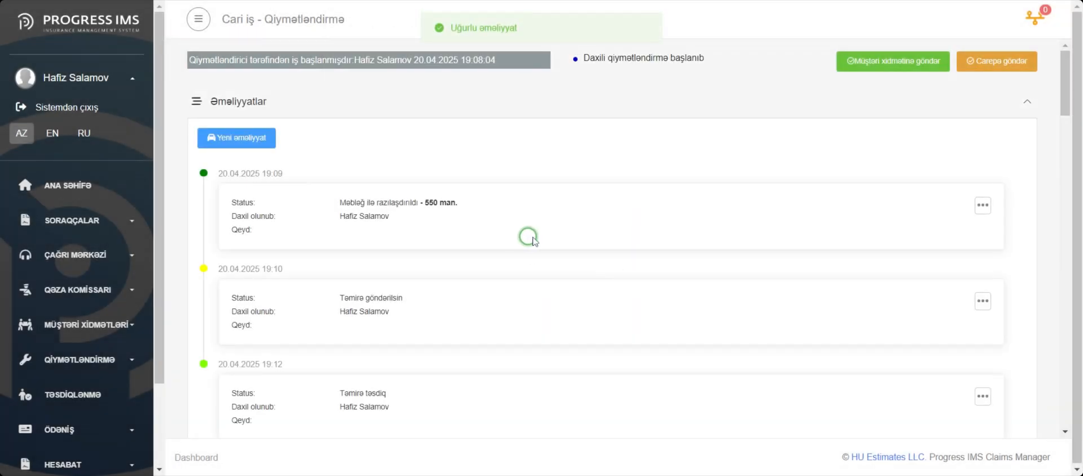
left_click(883, 63)
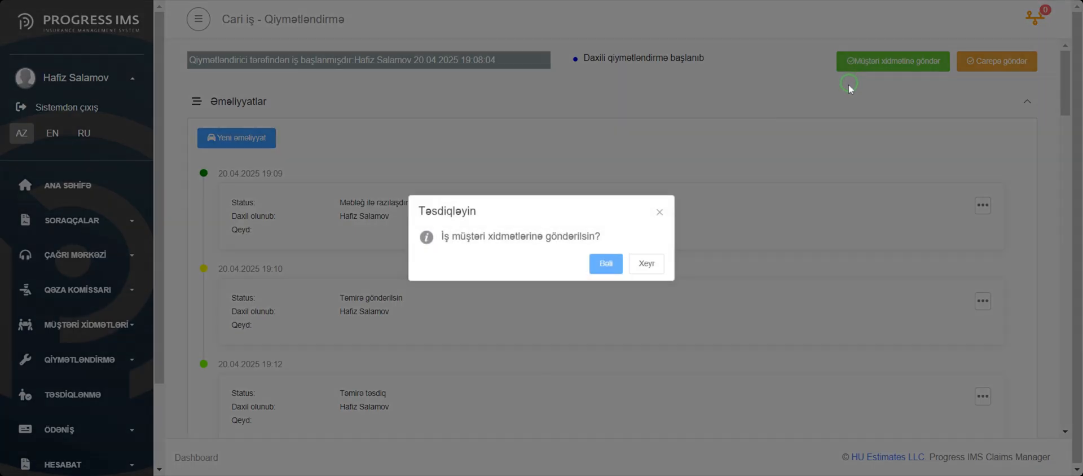
left_click(605, 264)
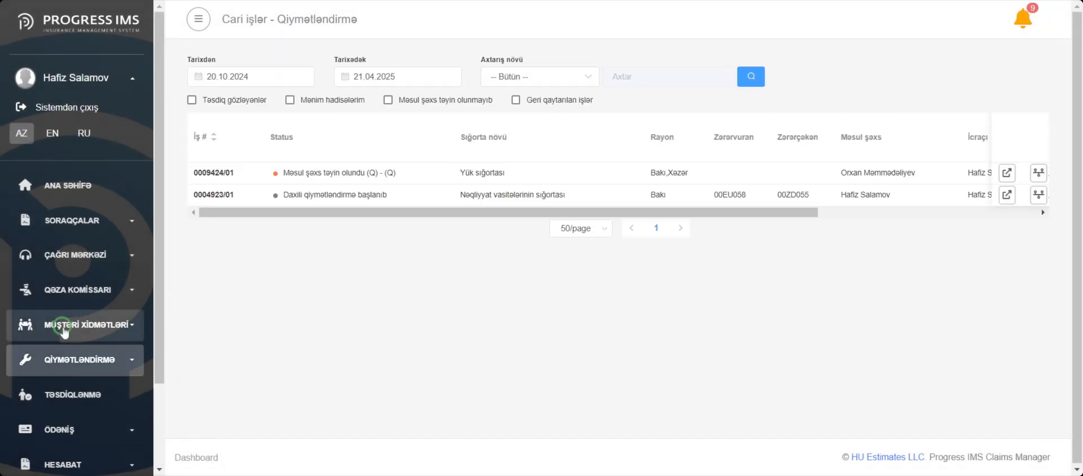
Open the first current incident in customer services and its finished valuation case
left_click(88, 327)
left_click(42, 355)
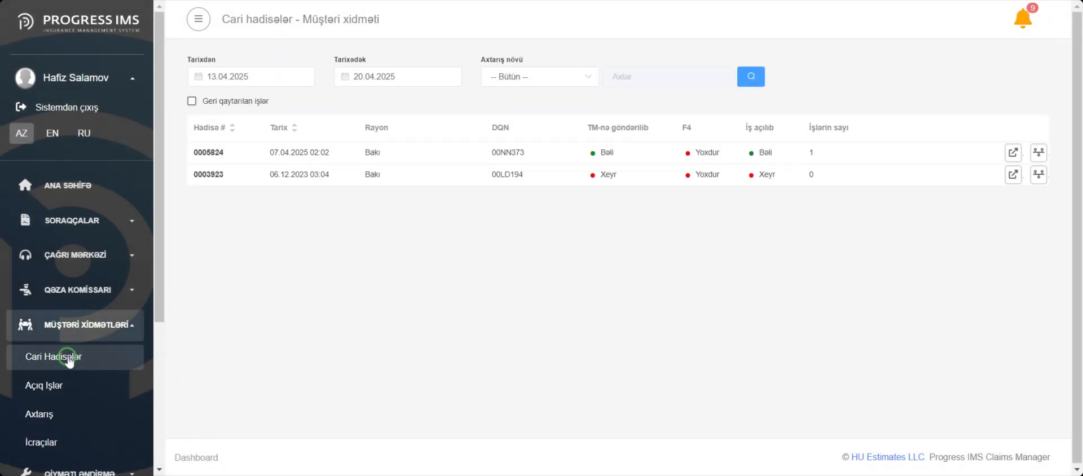
left_click(1013, 153)
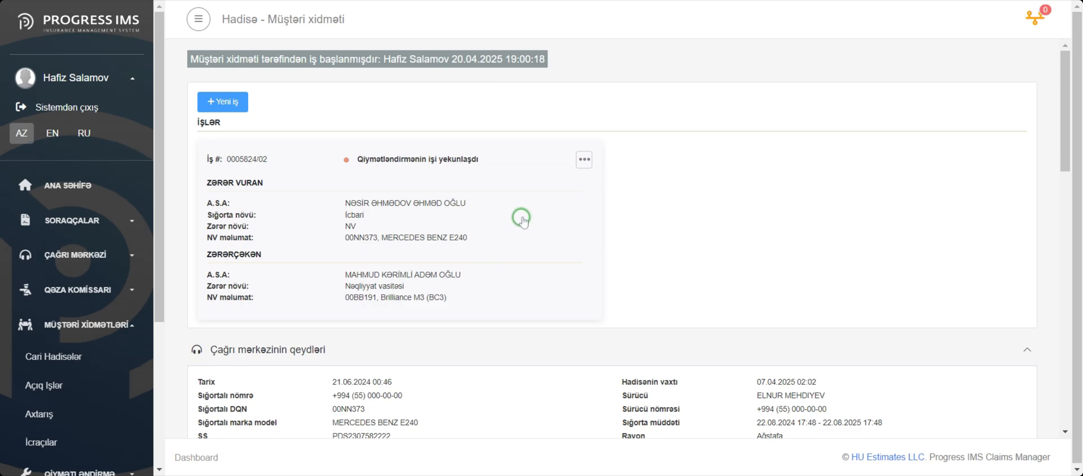
left_click(521, 219)
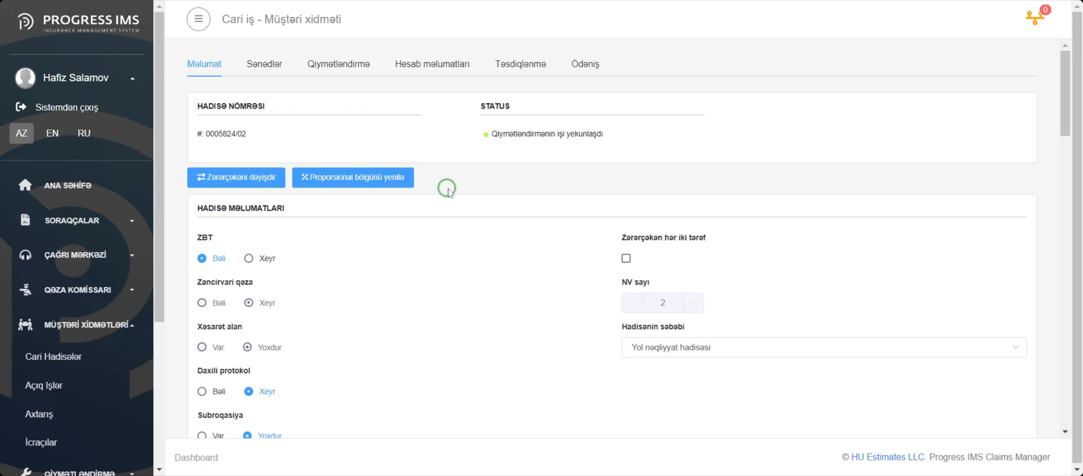
Look up the beneficiary by FIN and fill in the beneficiary's contact number
scroll(339, 231, "down", 1)
left_click(267, 189)
scroll(339, 215, "down", 1)
scroll(393, 223, "down", 2)
left_click(440, 249)
type("11QQ222")
left_click(590, 246)
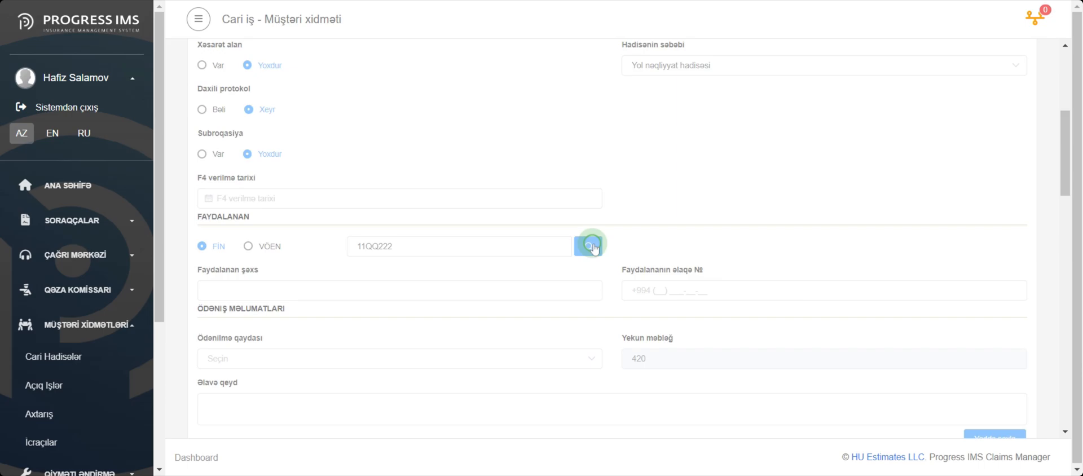
left_click(663, 291)
Set the payment method to Kart and save the case information
scroll(621, 328, "down", 1)
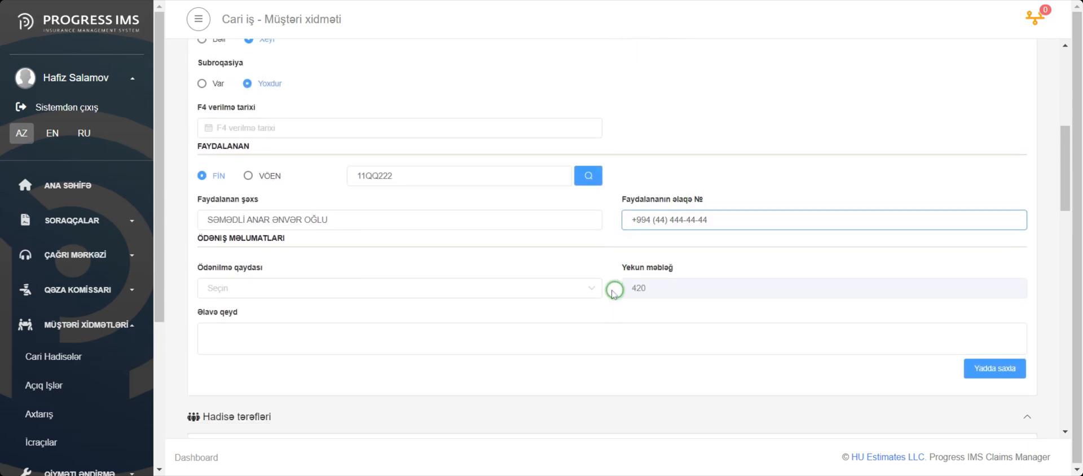
left_click(486, 289)
left_click(457, 338)
left_click(1008, 377)
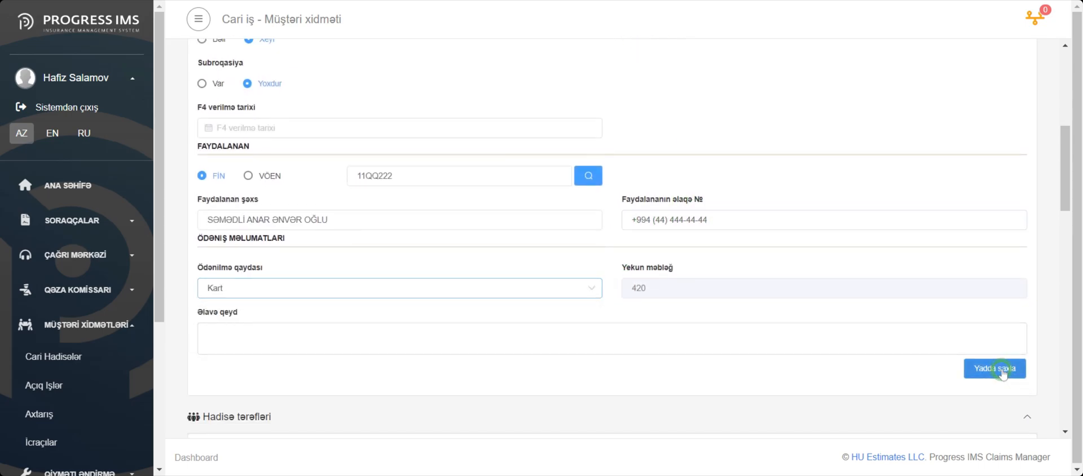
Upload doc1, doc2 and doc3 under Aidiyyatı orqandan arayış and the FORMA4 file under Forma 4
left_click(249, 66)
left_click(277, 211)
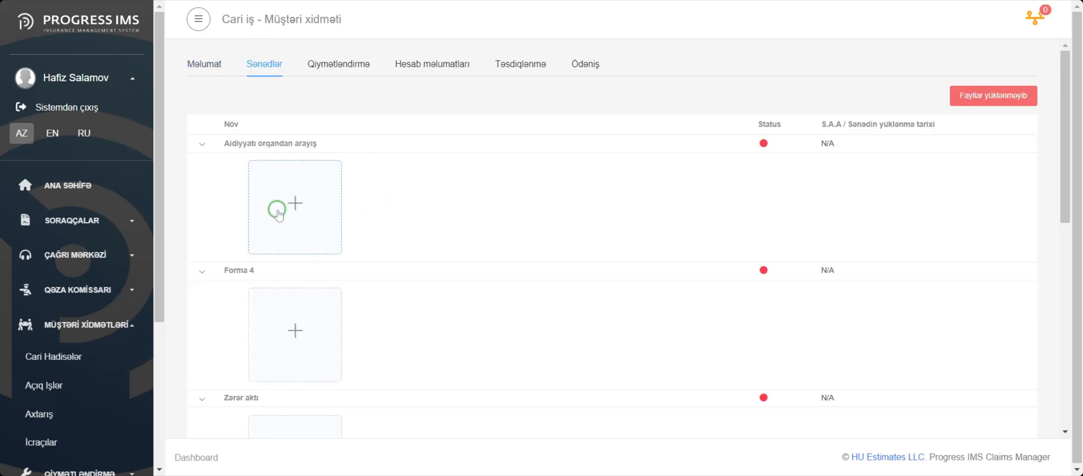
scroll(532, 307, "down", 1)
left_click(275, 316)
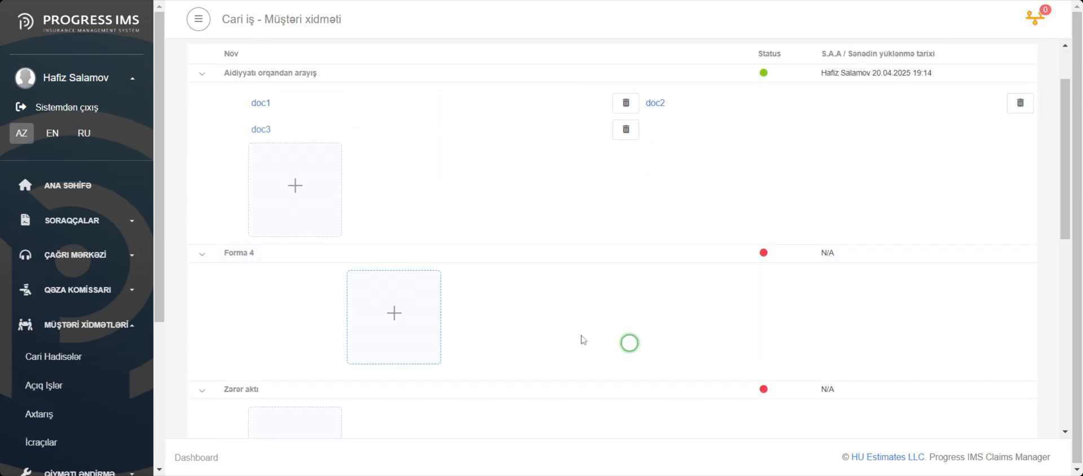
Upload the beneficiary's documents and attach the Çap forması file under Sığorta aktı
scroll(542, 319, "down", 4)
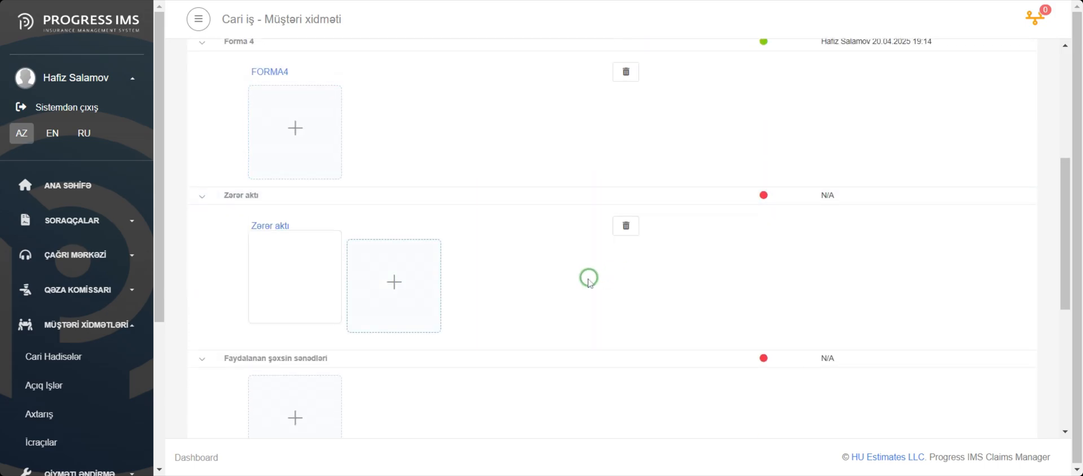
scroll(564, 271, "down", 4)
left_click(291, 198)
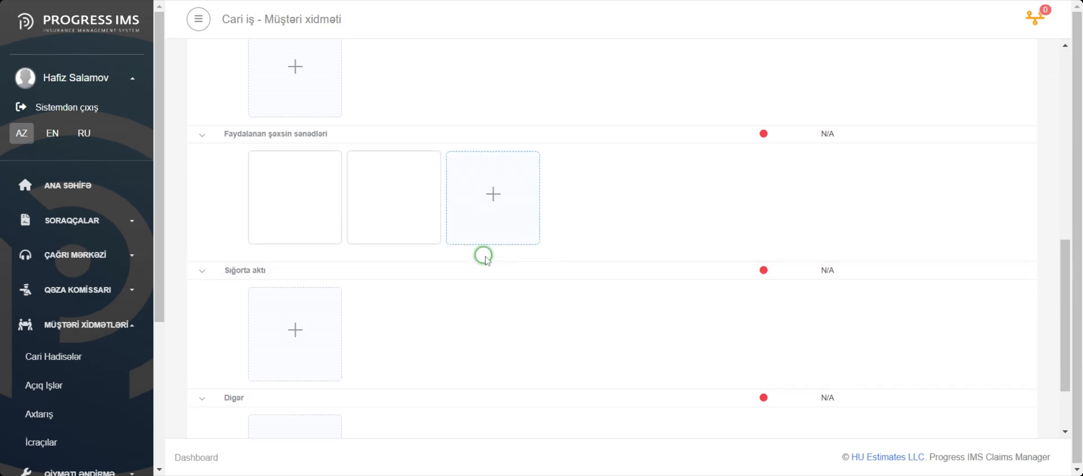
scroll(395, 249, "down", 2)
left_click(297, 244)
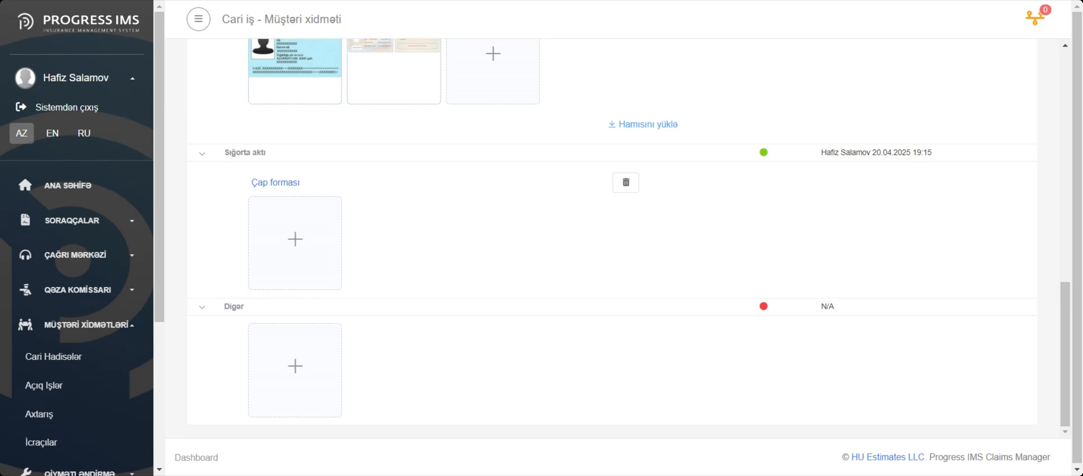
Review the case's valuation operations and amounts, and view the final damage act of the internal valuation
scroll(484, 125, "up", 10)
left_click(350, 64)
scroll(338, 163, "down", 3)
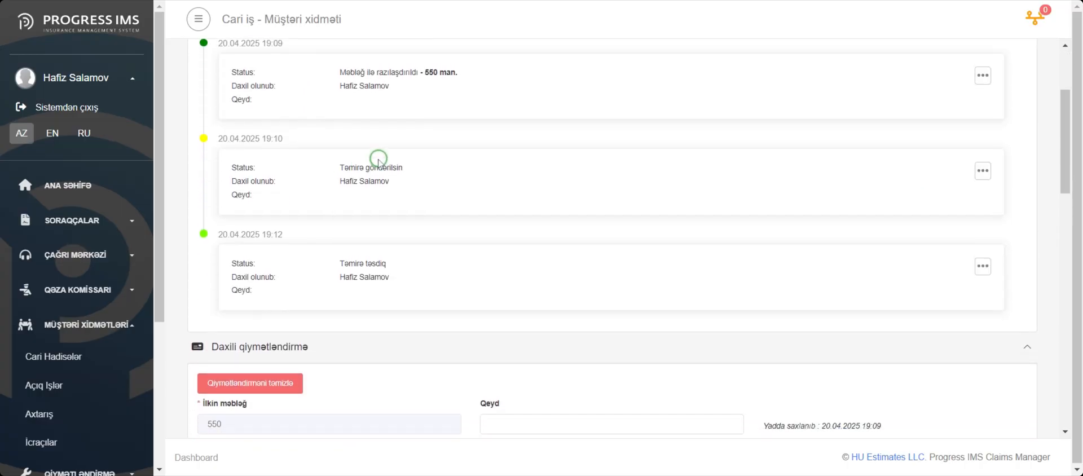
scroll(379, 161, "down", 4)
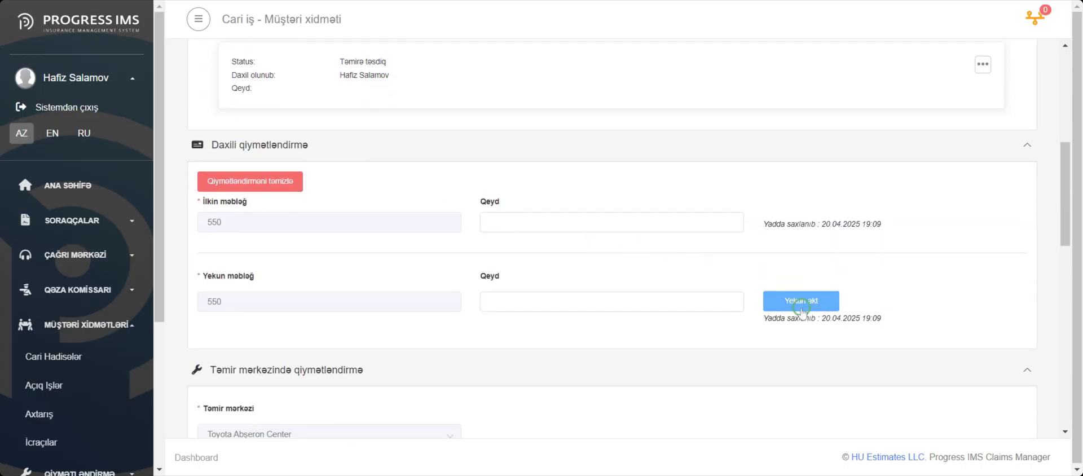
left_click(801, 304)
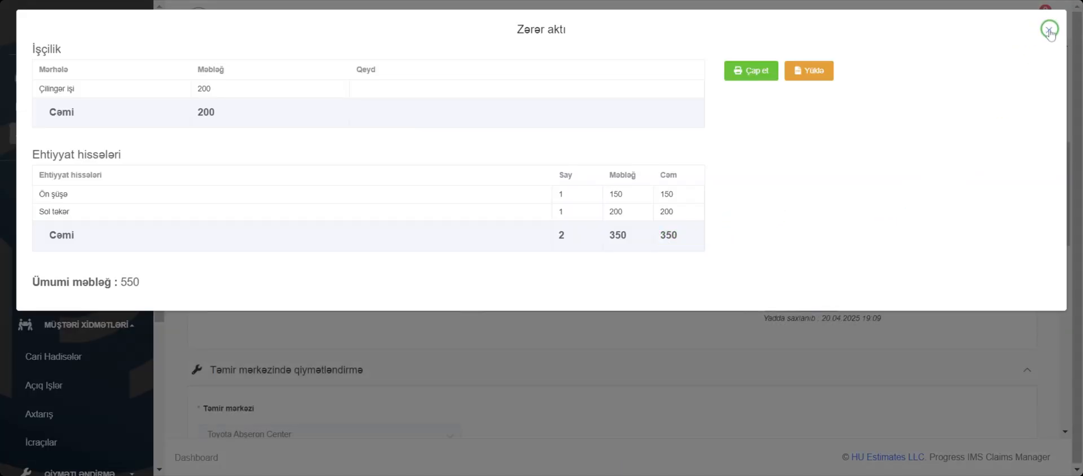
left_click(1049, 30)
scroll(830, 254, "up", 8)
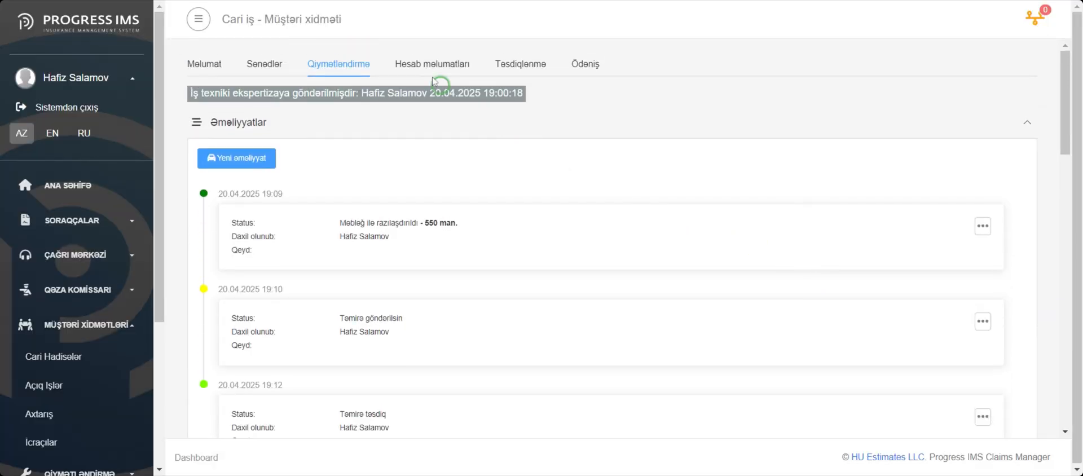
Start the entry of account information for the case under Hesab məlumatları and confirm it
left_click(433, 81)
left_click(241, 102)
left_click(601, 265)
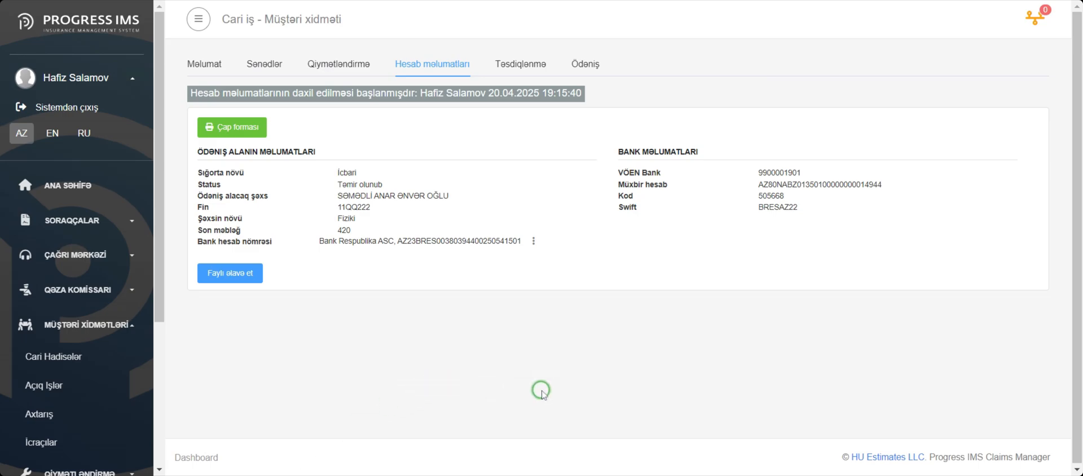
Review the insurance payment act in the Çap forması of the account information, and close it
left_click(240, 132)
scroll(389, 204, "down", 8)
scroll(392, 204, "down", 1)
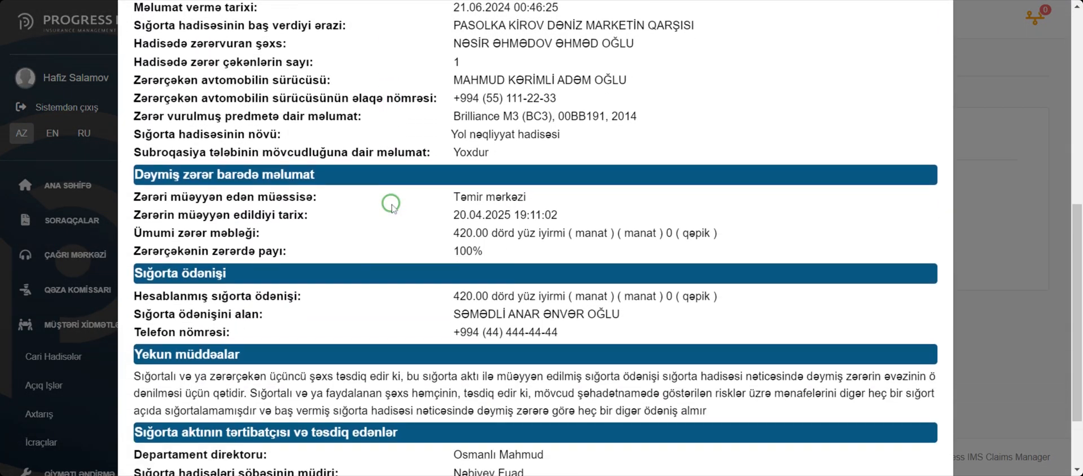
scroll(395, 210, "down", 1)
scroll(395, 206, "up", 10)
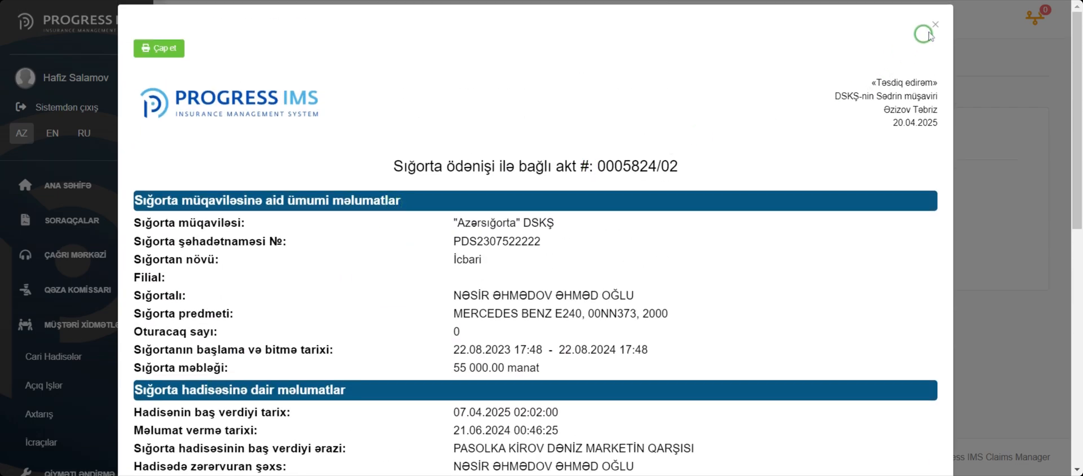
left_click(924, 33)
Send the case for approval under Təsdiqlənmə and confirm the submission
left_click(520, 65)
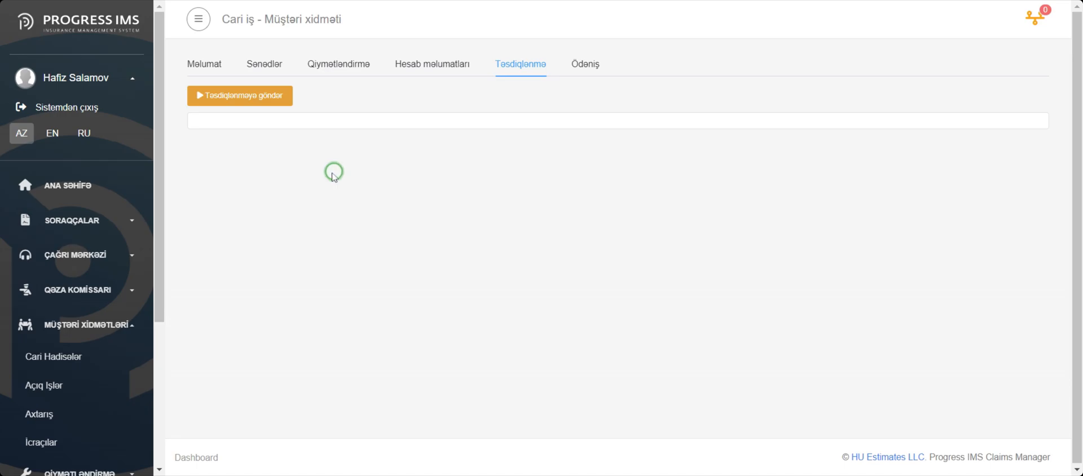
left_click(253, 97)
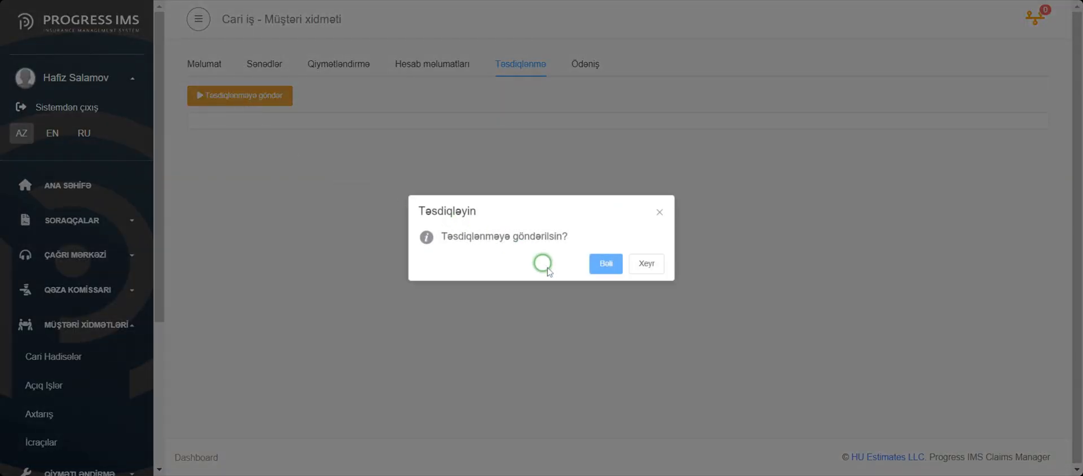
left_click(606, 264)
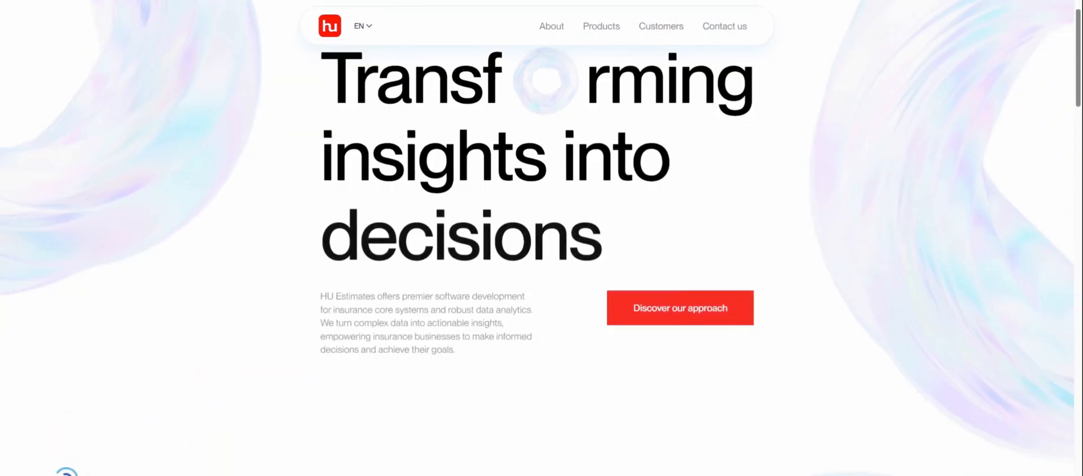
scroll(206, 268, "down", 10)
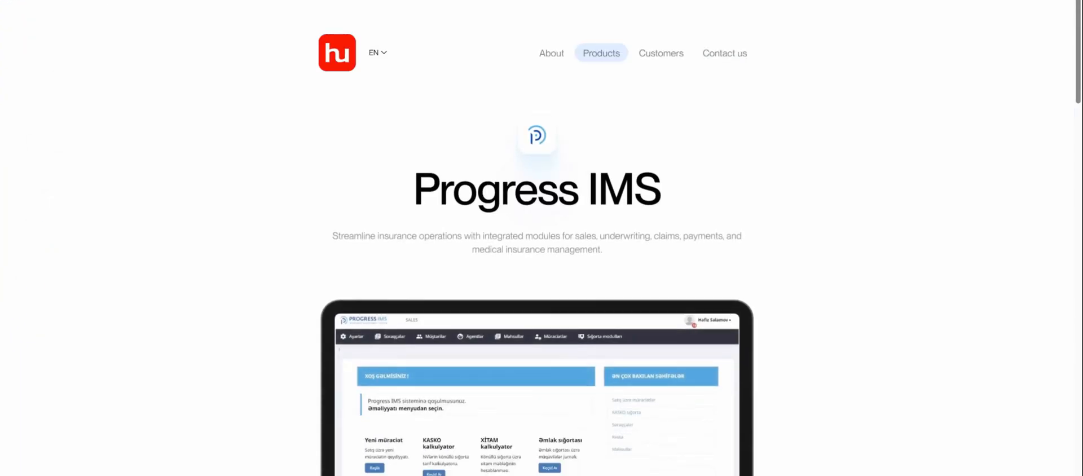